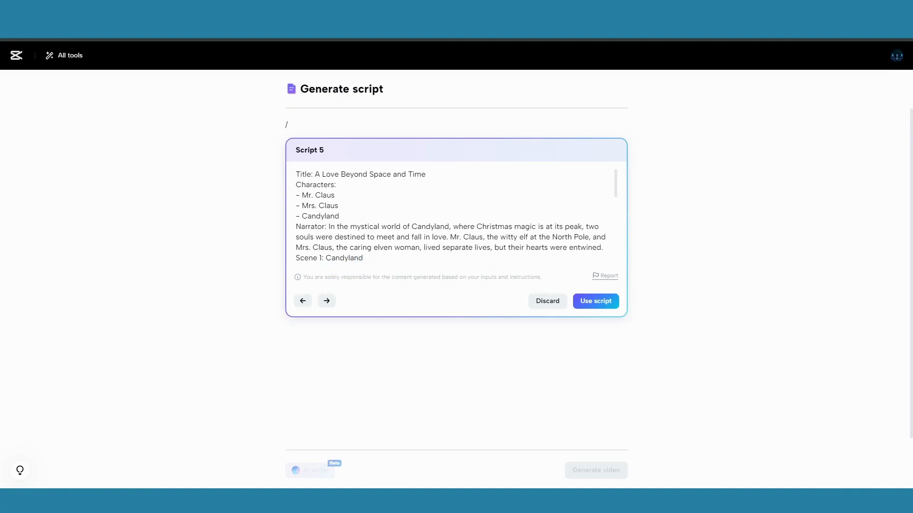
- Browse to the next generated script, open the video settings for the Candy Land love-story script, and choose Custom generation
left_click(326, 301)
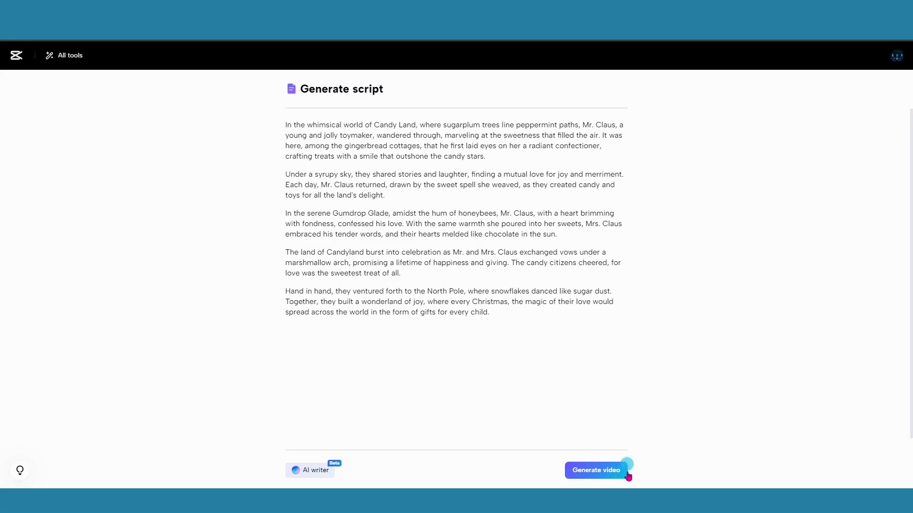
left_click(598, 476)
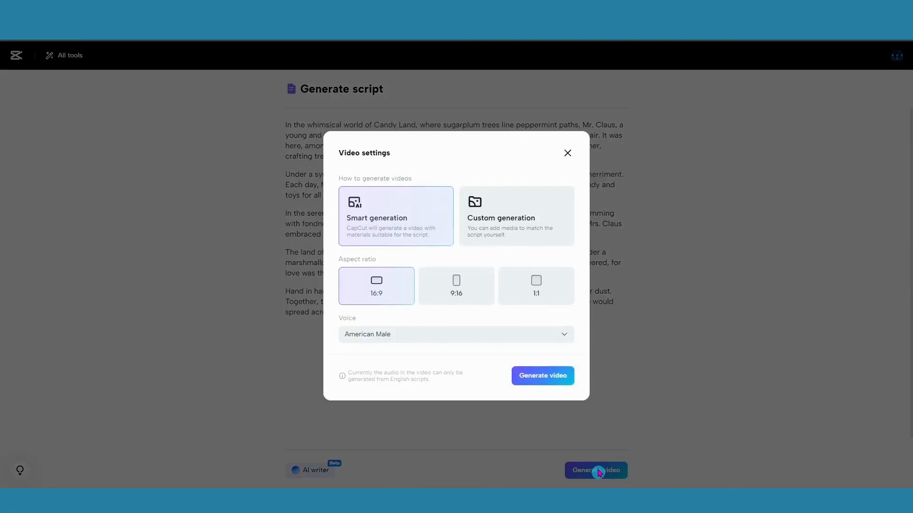
left_click(399, 221)
left_click(505, 226)
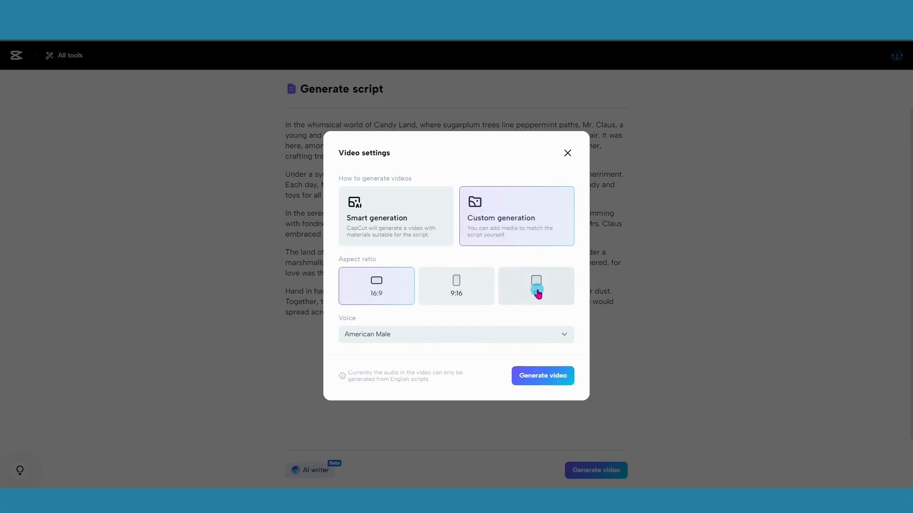
- Set the narration voice to Chill Girl and generate the video at the 16:9 aspect ratio
left_click(565, 335)
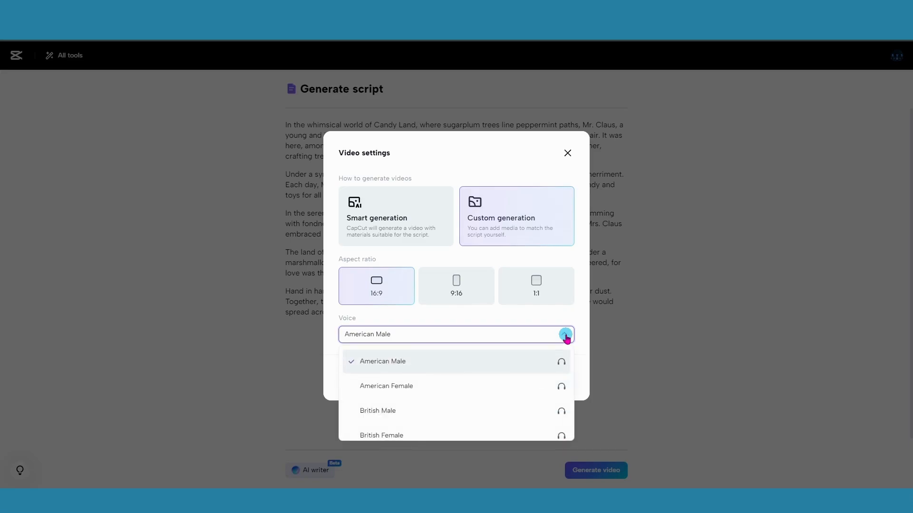
scroll(557, 365, "down", 5)
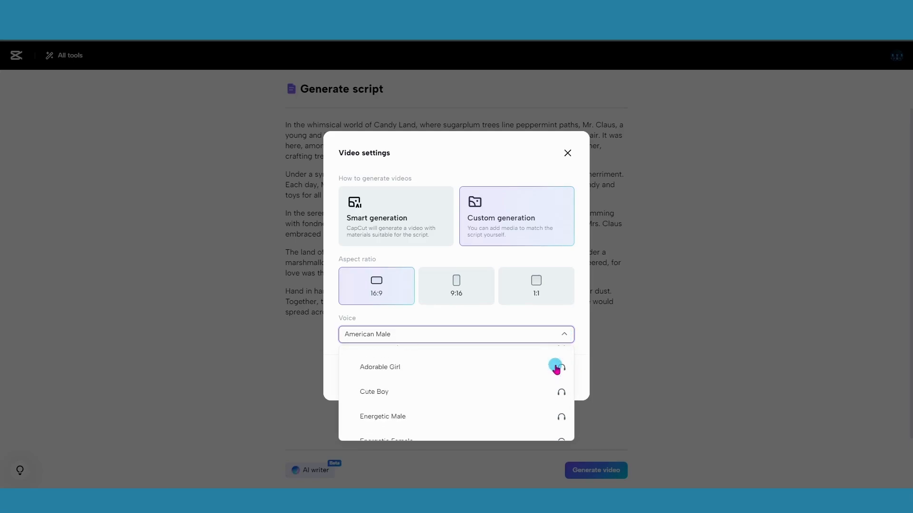
scroll(557, 370, "down", 2)
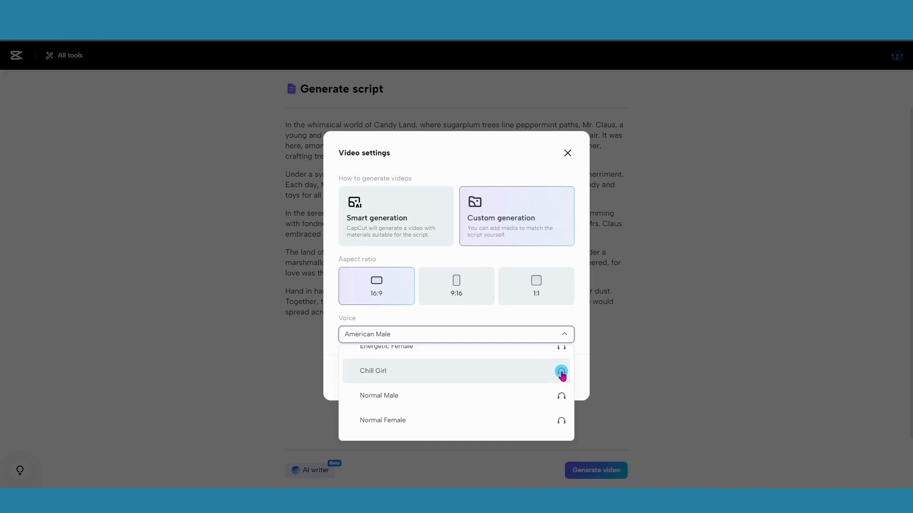
left_click(386, 373)
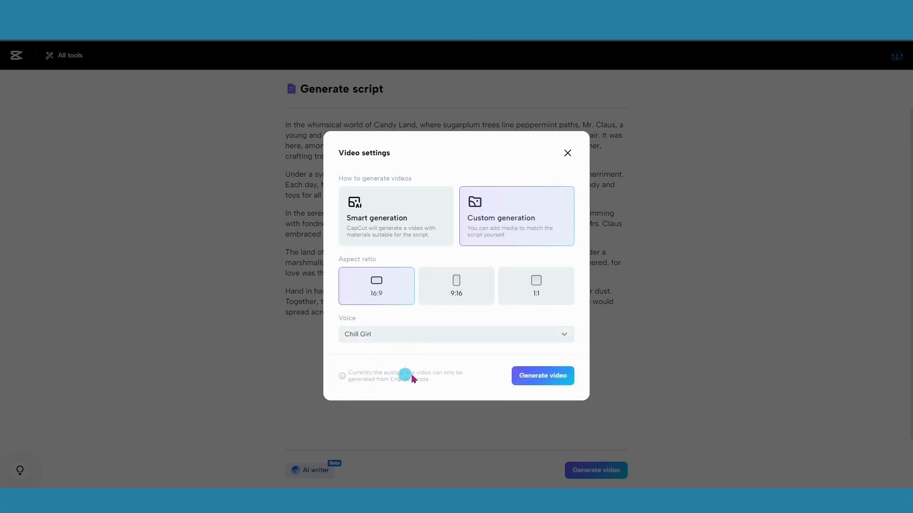
left_click(544, 380)
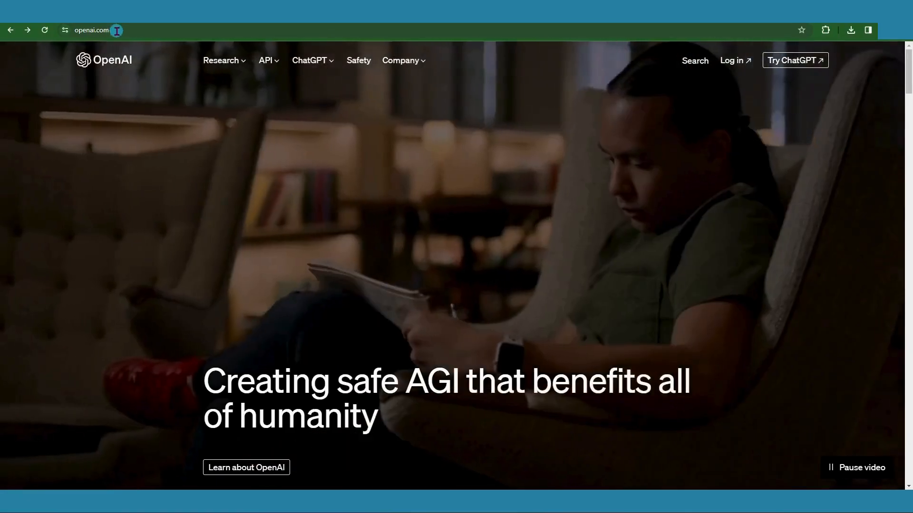
- Switch to the OpenAI website, open ChatGPT from there, and set the model to GPT-3.5
left_click(683, 33)
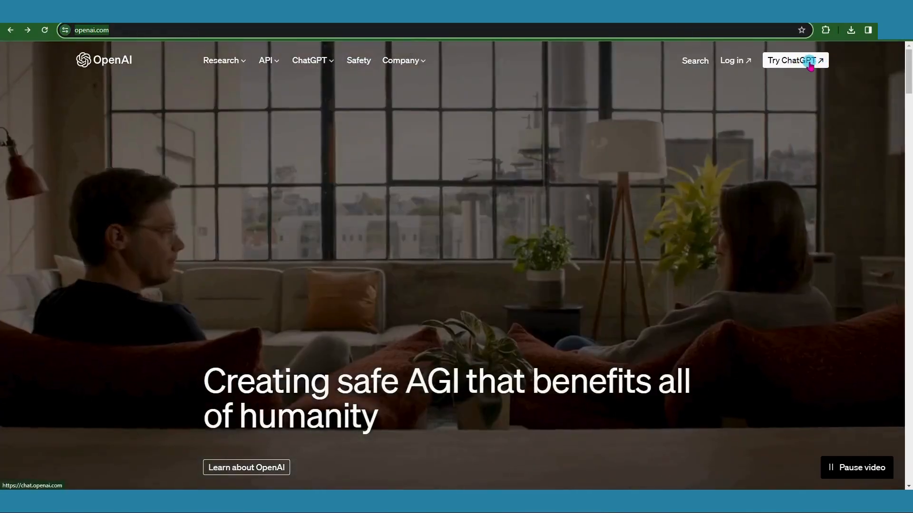
left_click(806, 60)
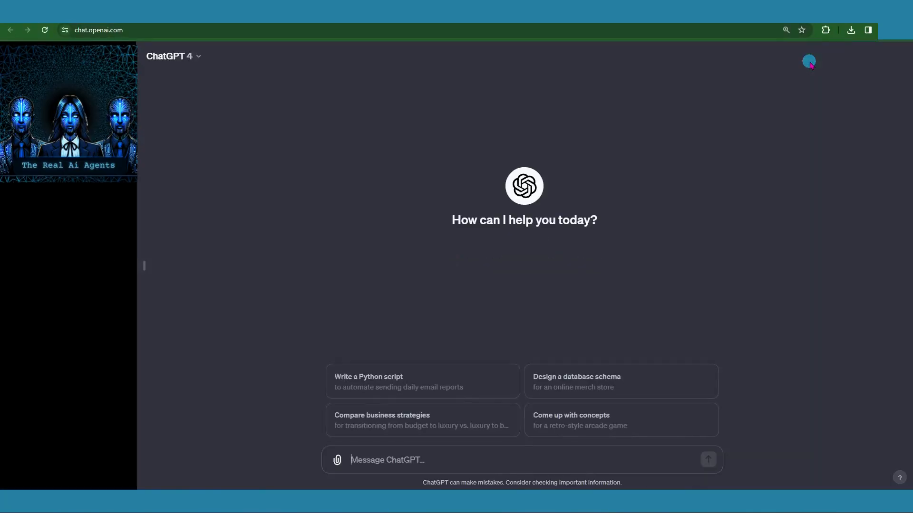
left_click(197, 57)
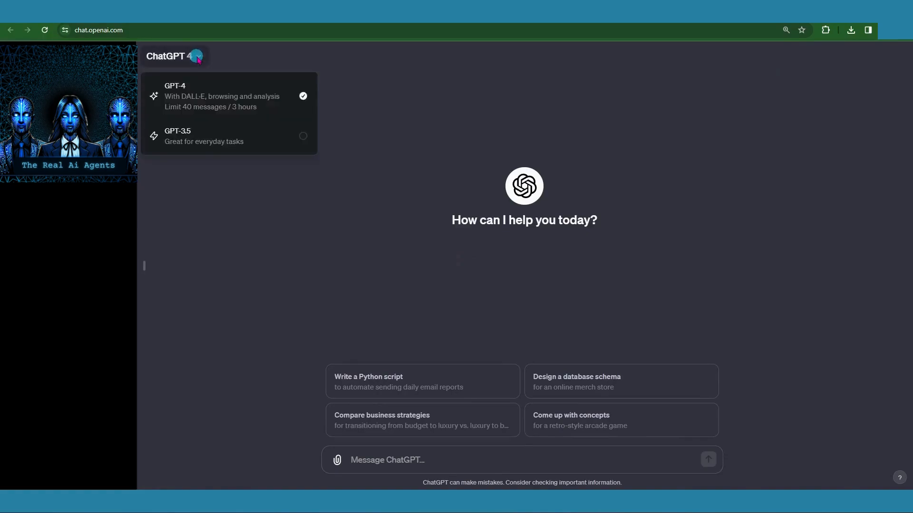
left_click(179, 126)
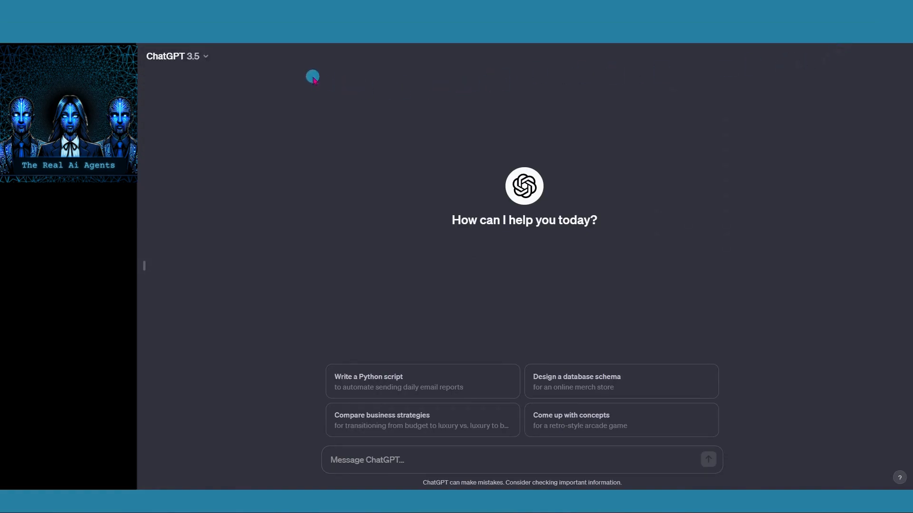
- Change the model of the empty ChatGPT conversation from GPT-3.5 to GPT-4
left_click(207, 60)
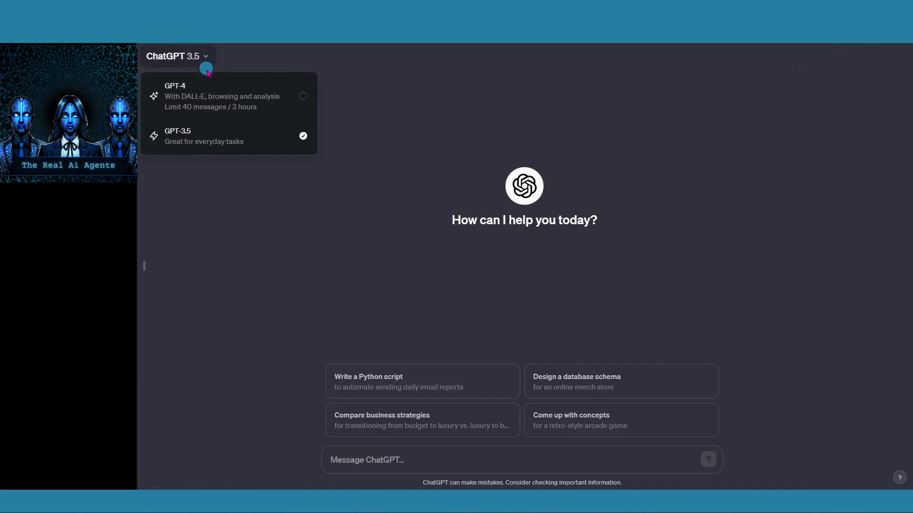
left_click(204, 99)
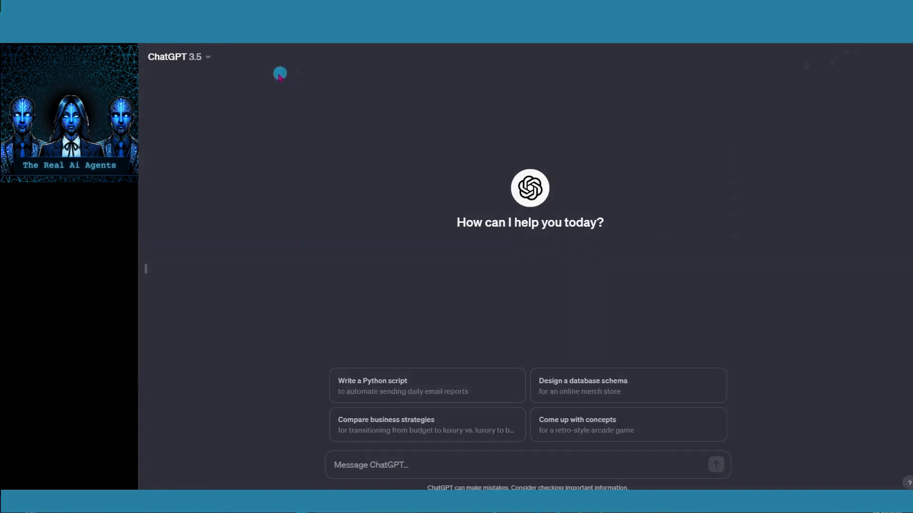
left_click(208, 59)
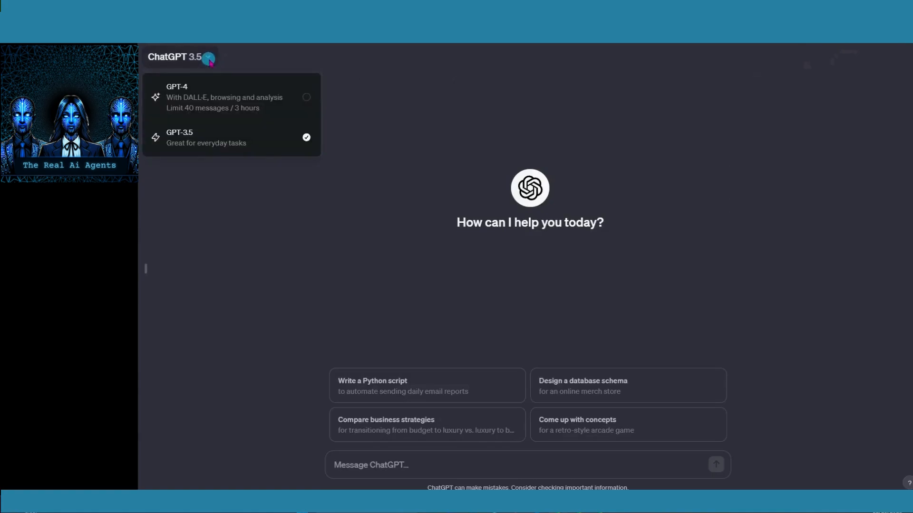
left_click(205, 98)
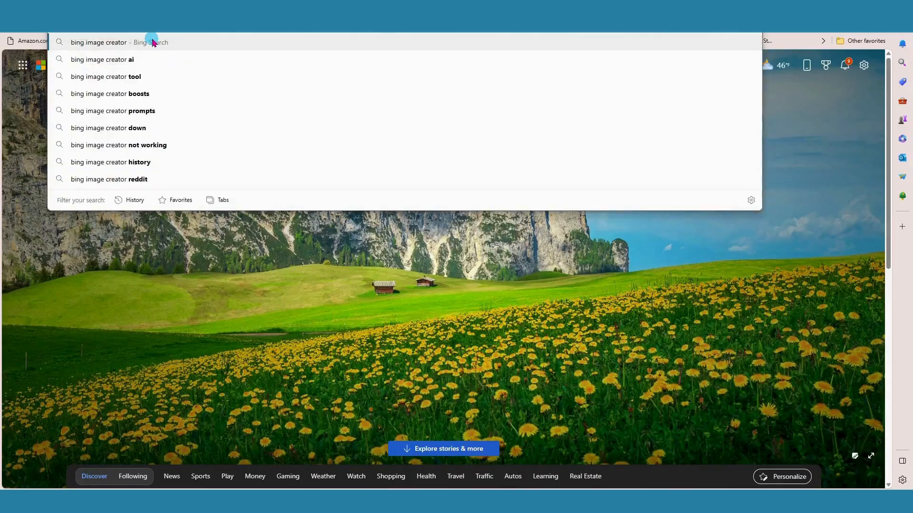
- Open Image Creator from a Bing search for "bing image creator", and open the Image Generation tool in Leonardo.Ai
left_click(153, 41)
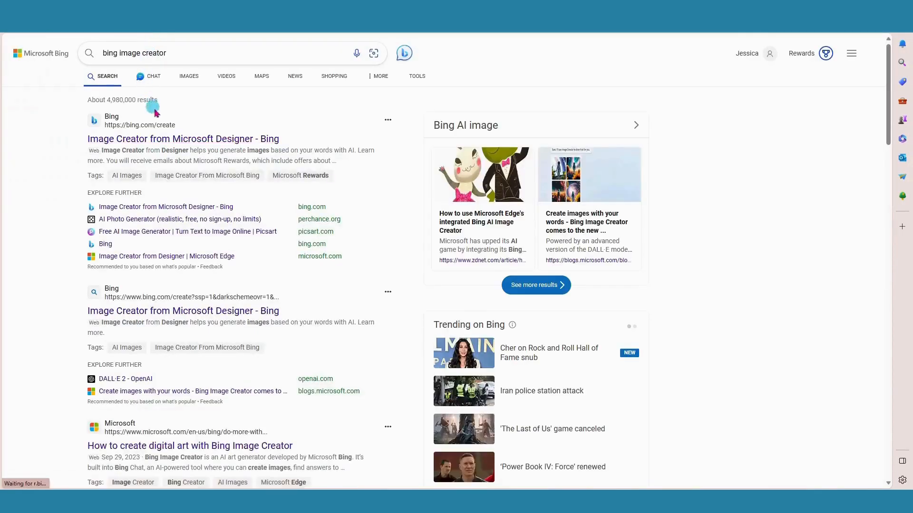
left_click(158, 139)
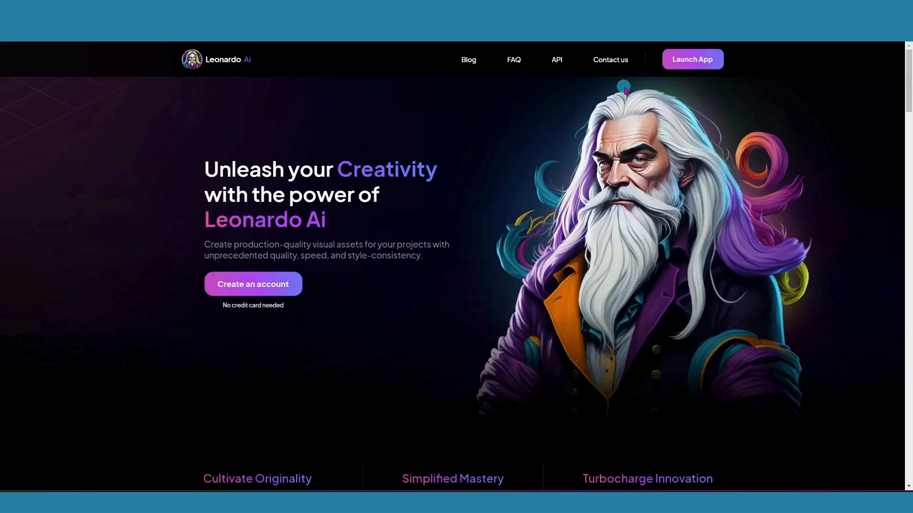
left_click(703, 63)
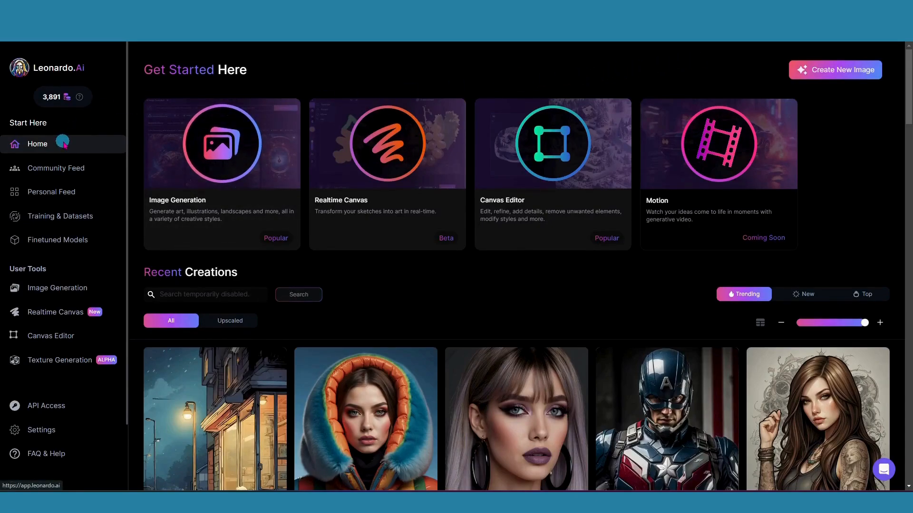
left_click(42, 293)
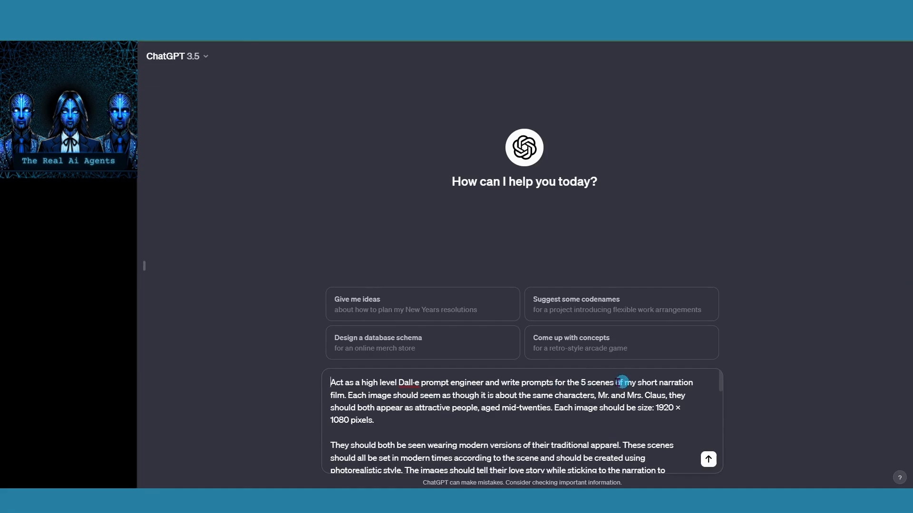
- In ChatGPT 3.5, review and submit the request for photorealistic Dall-e prompts for the film's five scenes, sized 1920 × 1080 pixels
scroll(424, 419, "down", 1)
scroll(423, 420, "up", 1)
scroll(380, 421, "down", 1)
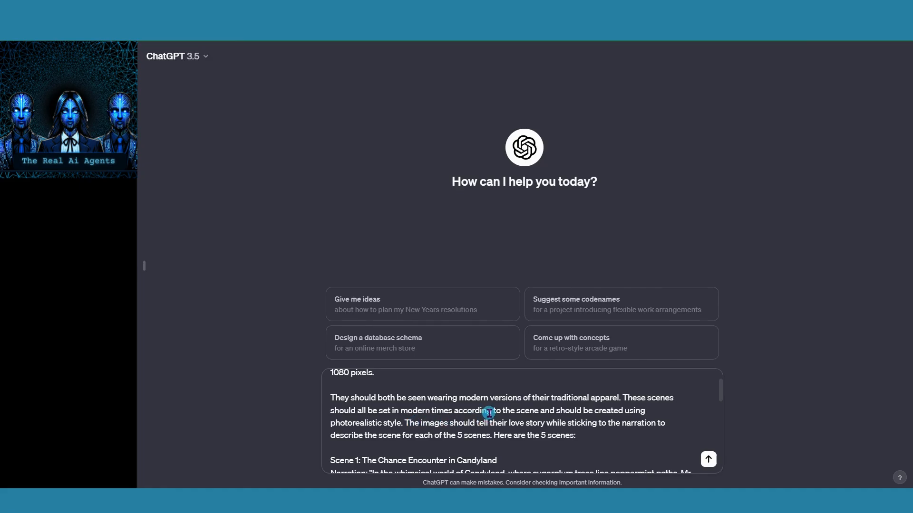
scroll(511, 407, "down", 2)
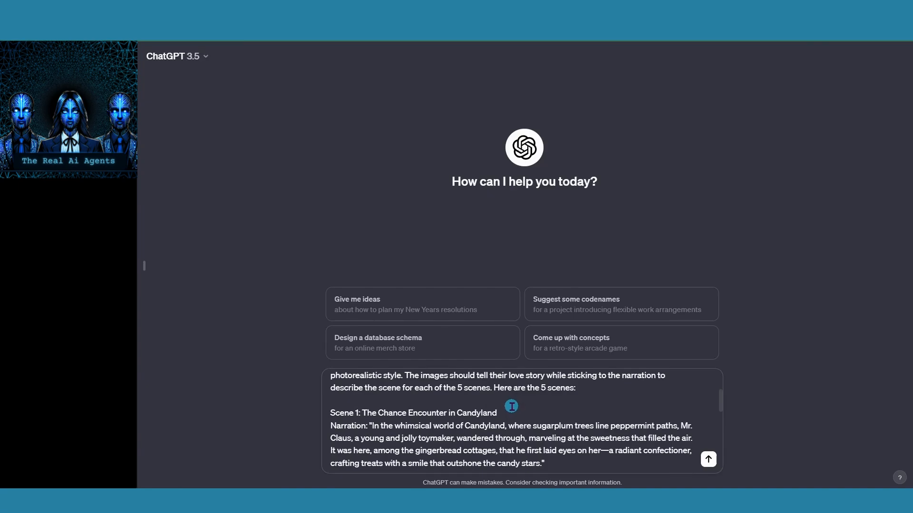
scroll(504, 424, "down", 2)
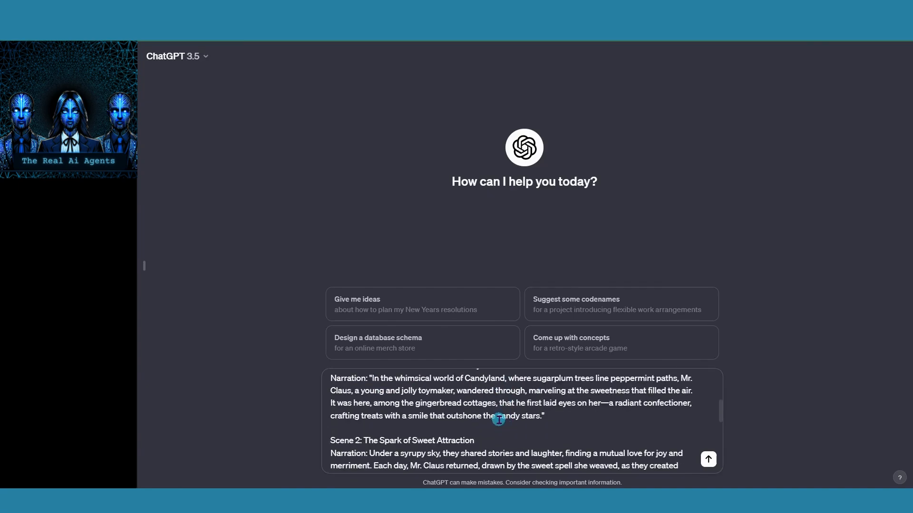
scroll(511, 431, "down", 3)
scroll(512, 431, "down", 3)
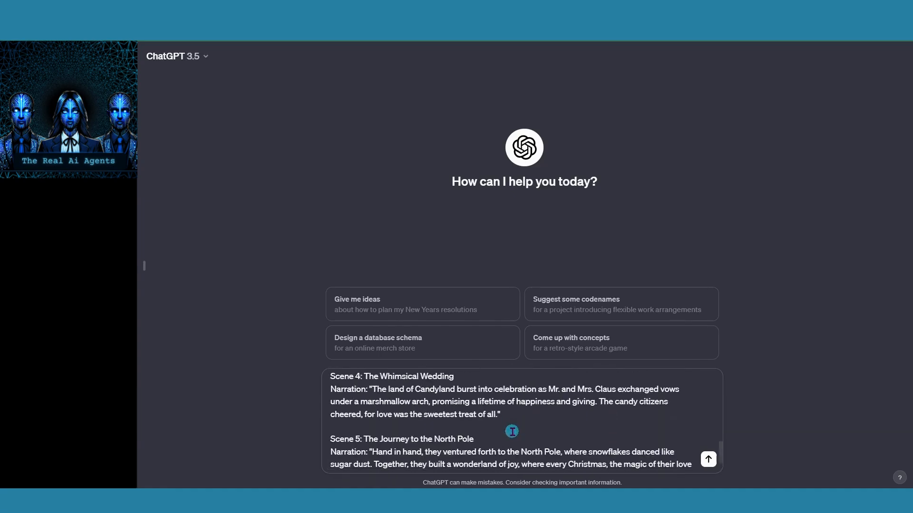
left_click(708, 460)
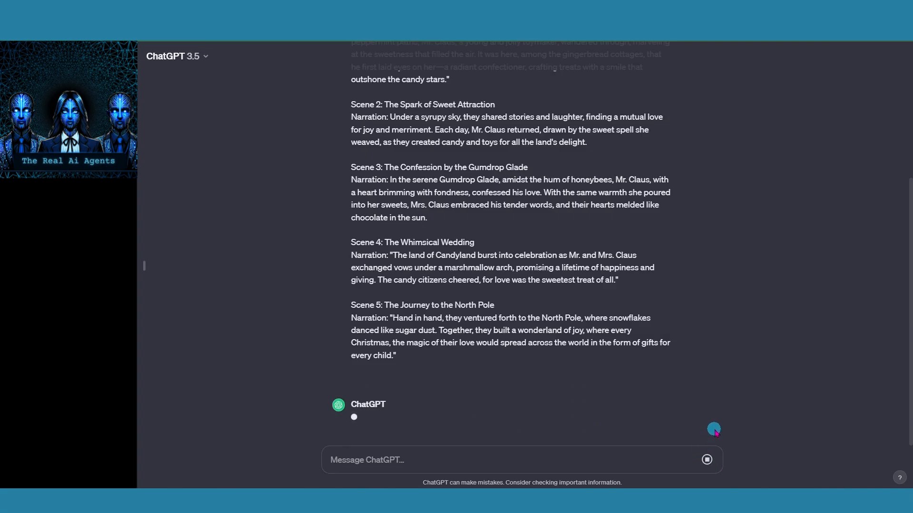
- Review the submitted request and the image prompts ChatGPT wrote for the film's five scenes
scroll(714, 431, "up", 4)
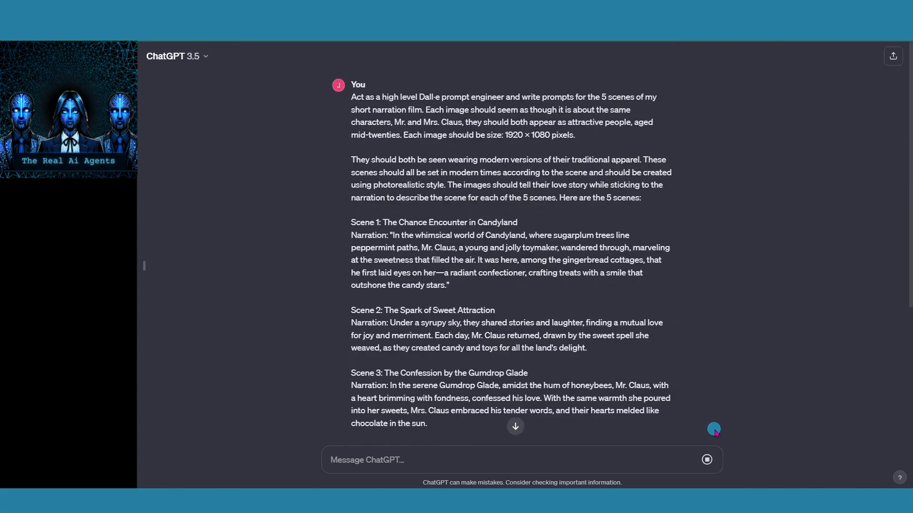
left_click(515, 428)
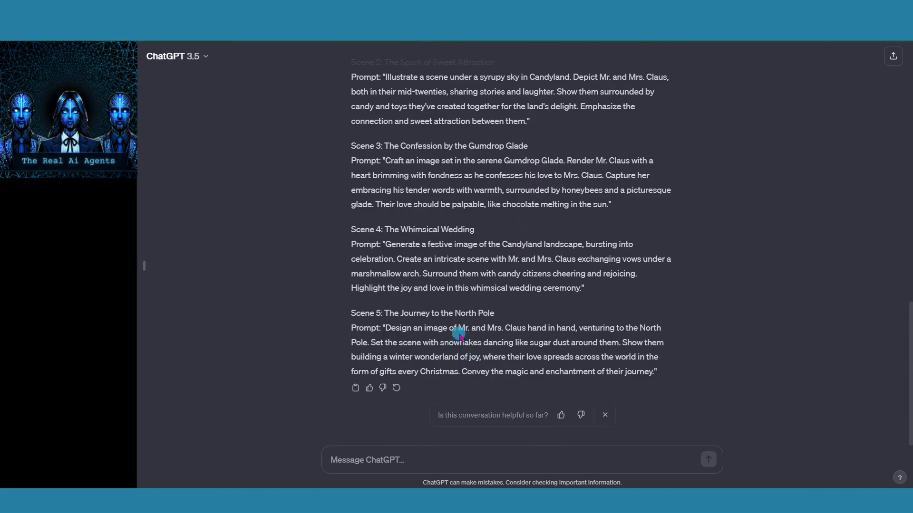
scroll(474, 280, "up", 3)
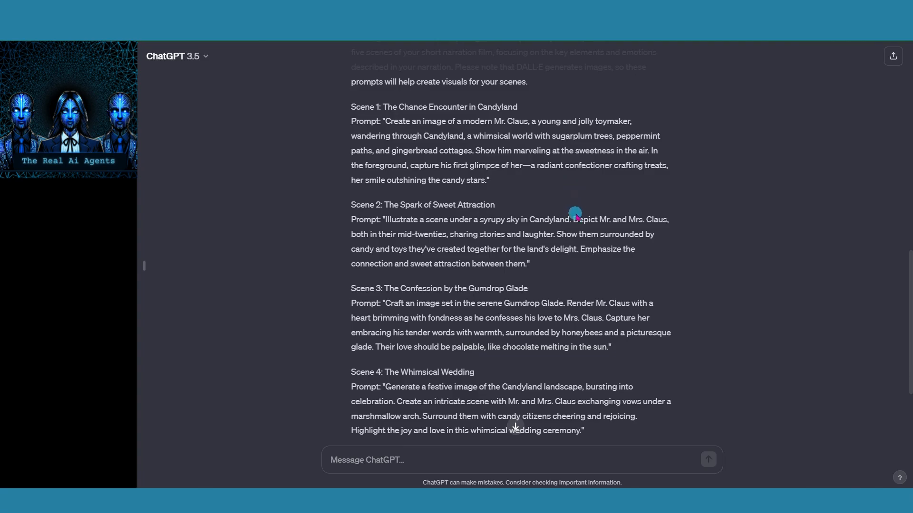
scroll(575, 215, "down", 3)
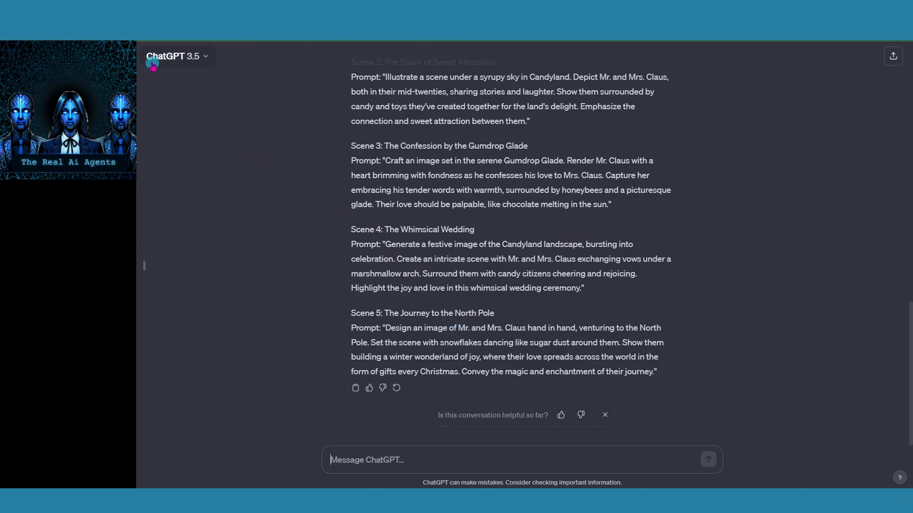
- Switch to GPT-4, paste the five scene prompts with the instruction for high quality, detailed 1920 × 1080 pixel images, and submit them
left_click(178, 60)
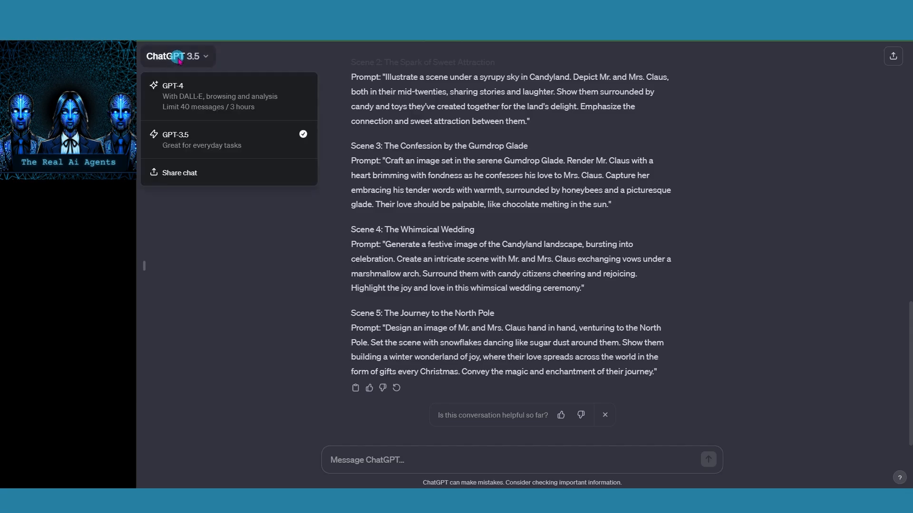
left_click(183, 106)
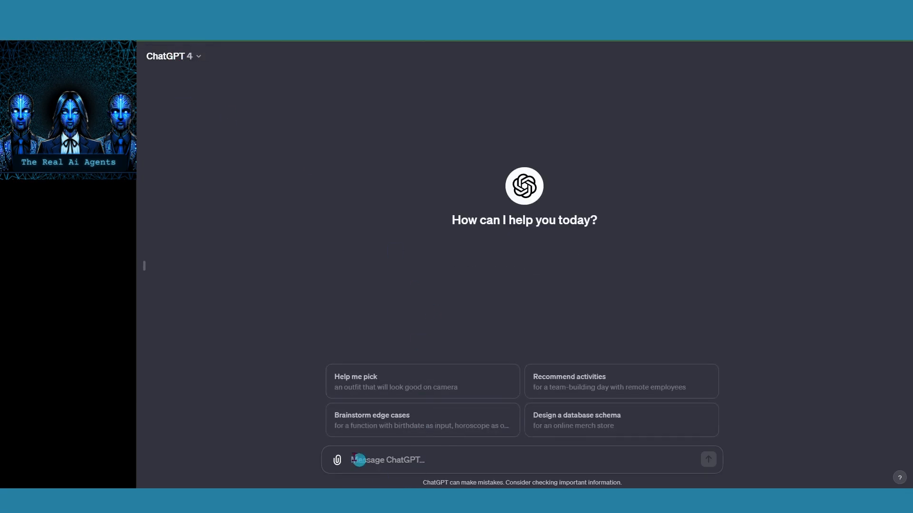
right_click(352, 460)
left_click(374, 350)
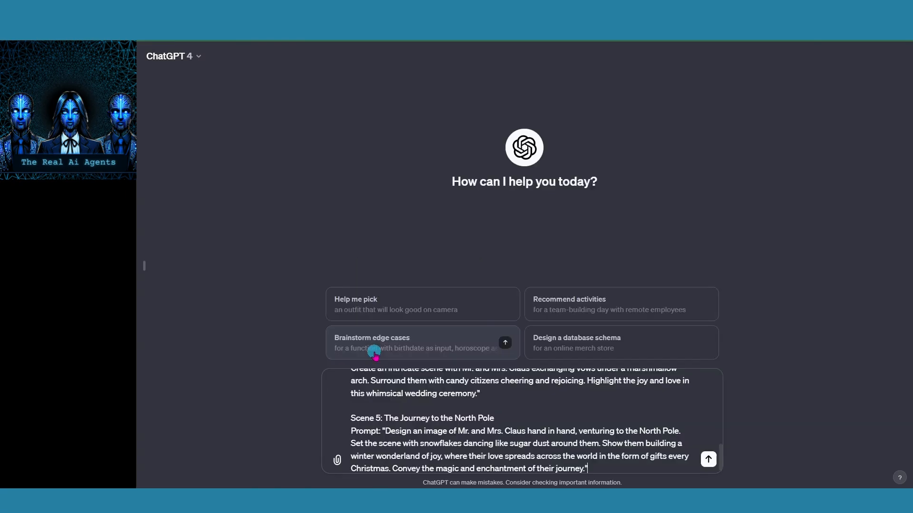
scroll(618, 428, "up", 10)
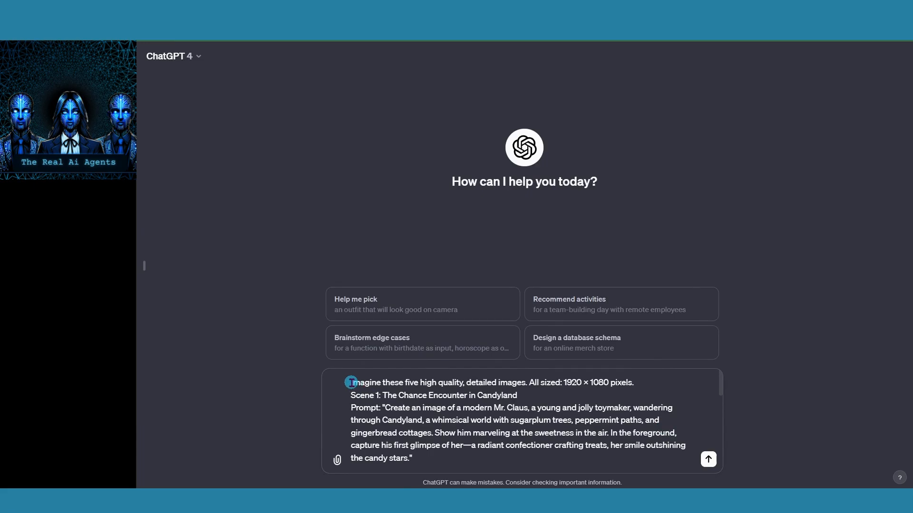
left_click_drag(350, 382, 653, 393)
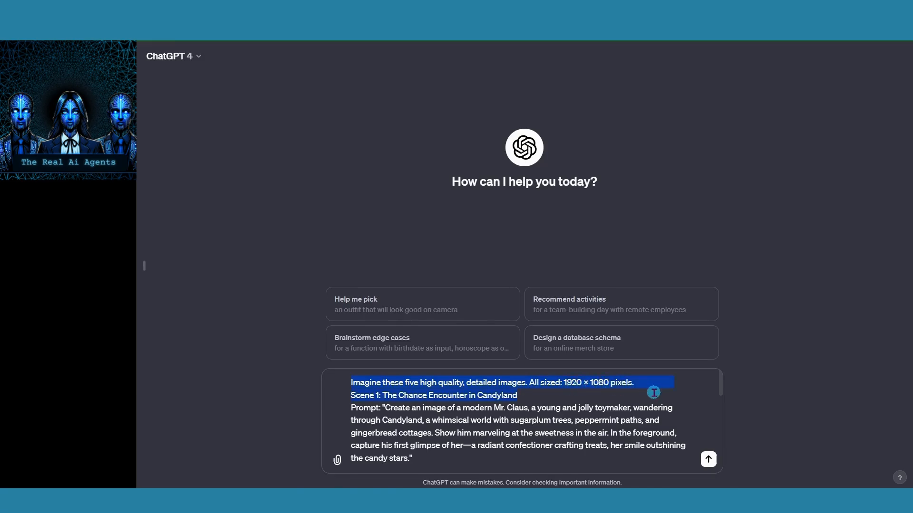
left_click(709, 460)
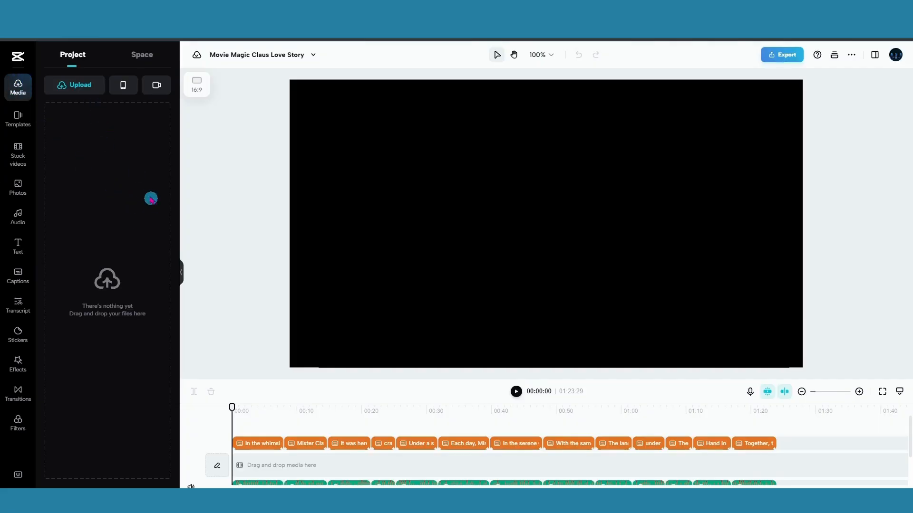
- Upload the five MovieMagicScene images from the Movie Magic Capcut folder to the project's media
left_click(511, 501)
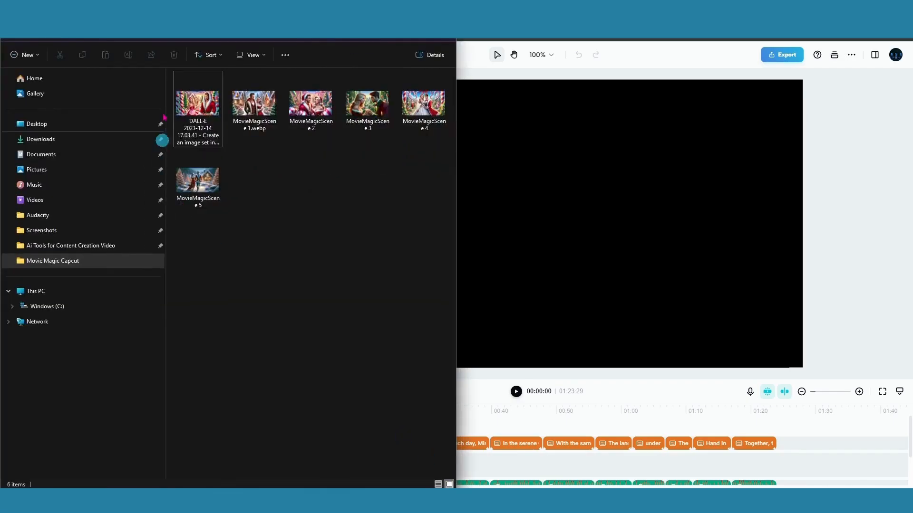
left_click_drag(262, 10, 619, 26)
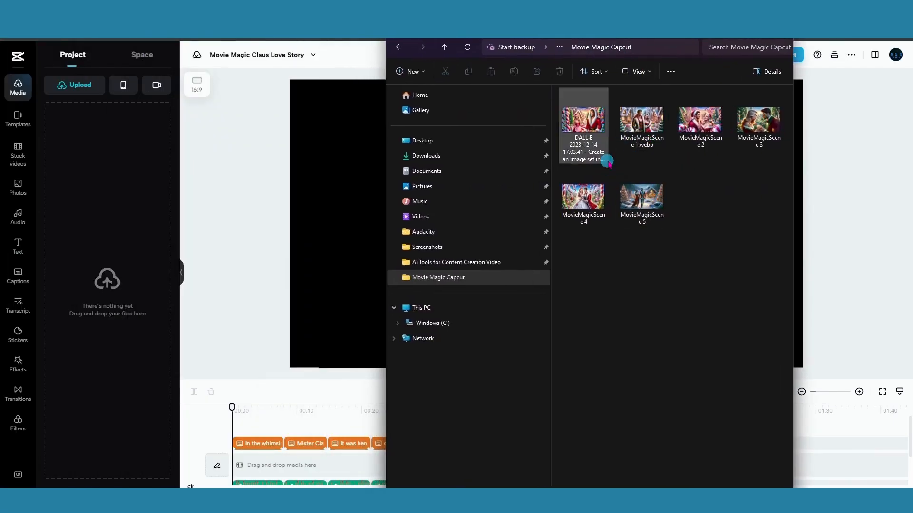
left_click_drag(619, 90, 776, 236)
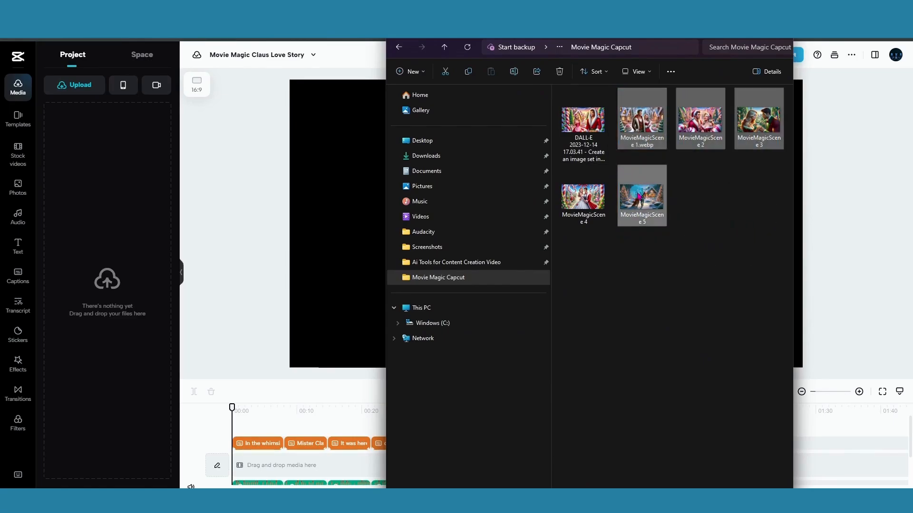
left_click_drag(641, 196, 119, 196)
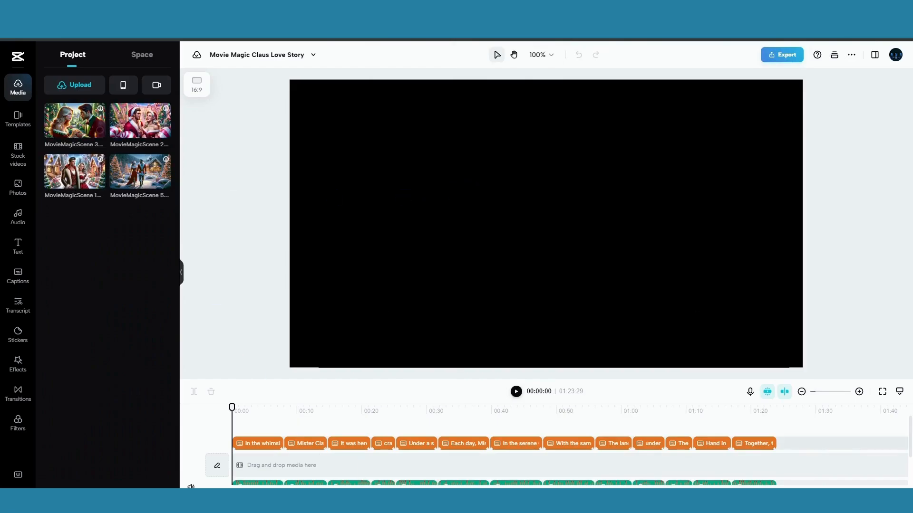
key("alt+Tab")
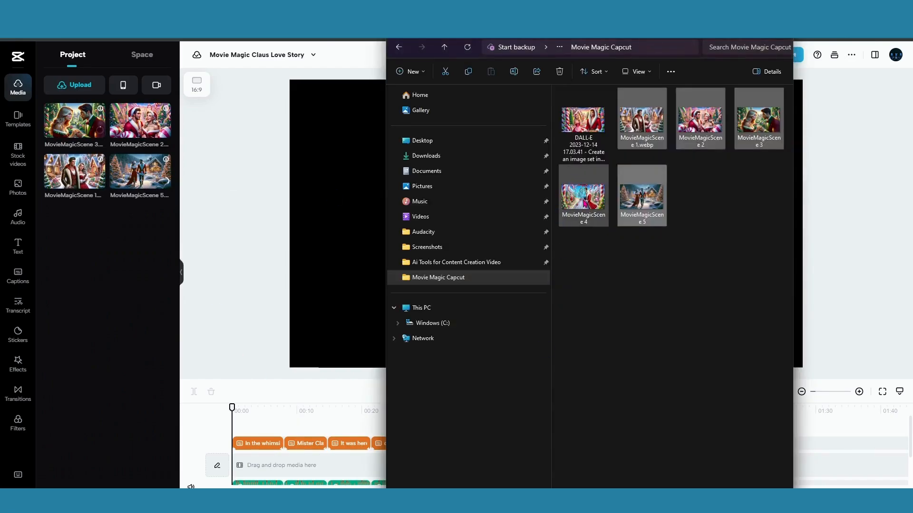
left_click_drag(583, 196, 82, 256)
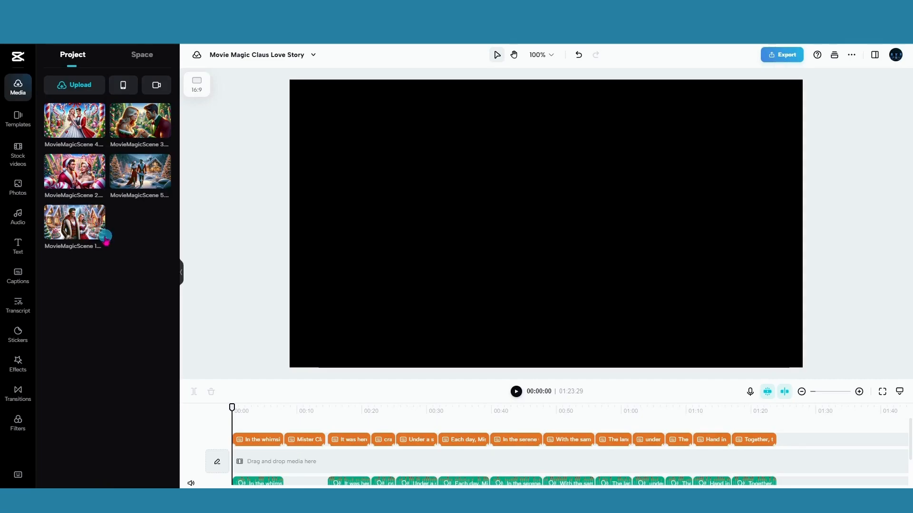
- Add the MovieMagicScene 1 image at the start of the timeline and extend it to 00:25:06
mouse_move(100, 235)
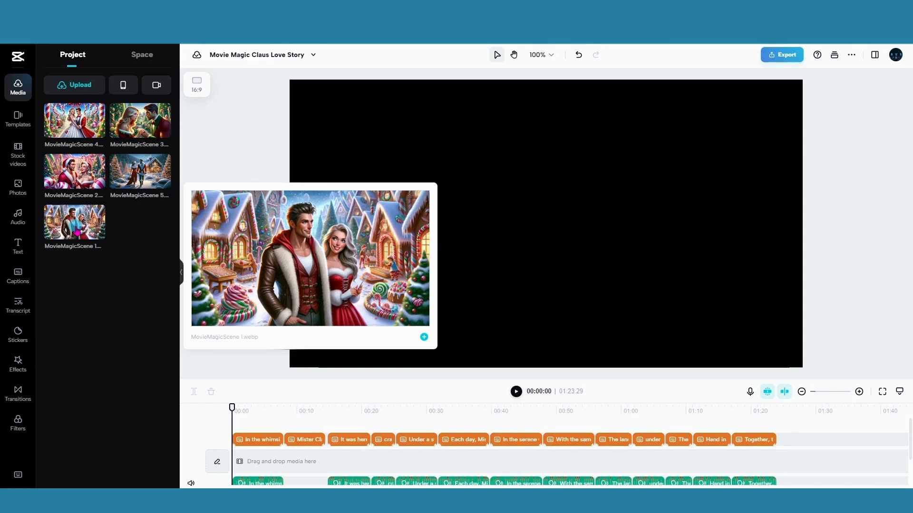
left_click_drag(78, 233, 277, 462)
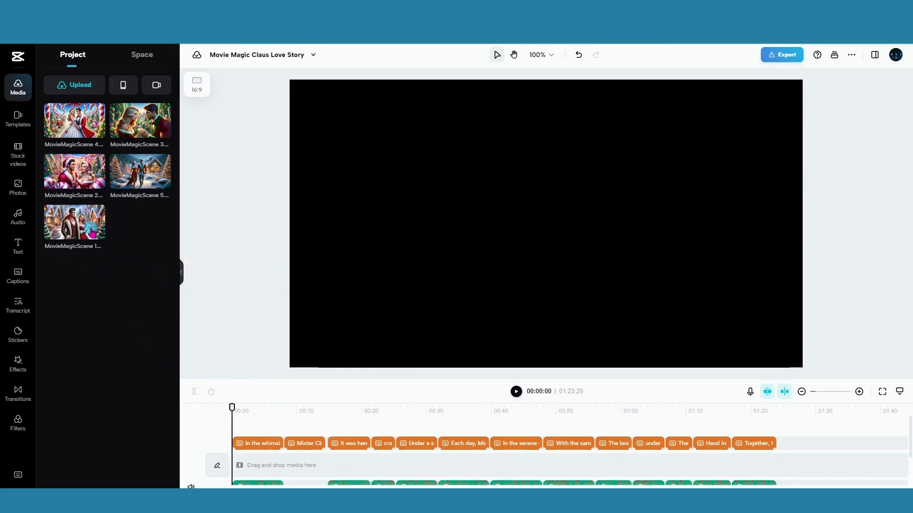
mouse_move(96, 234)
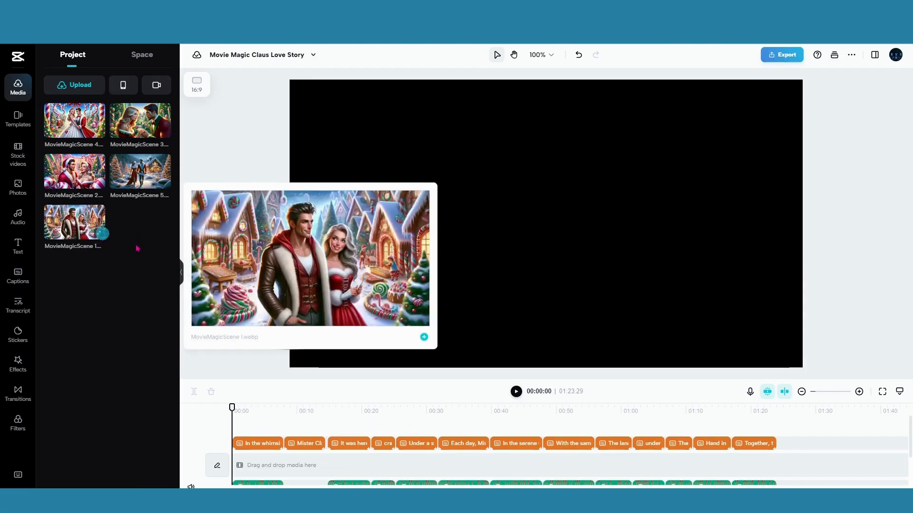
left_click(423, 338)
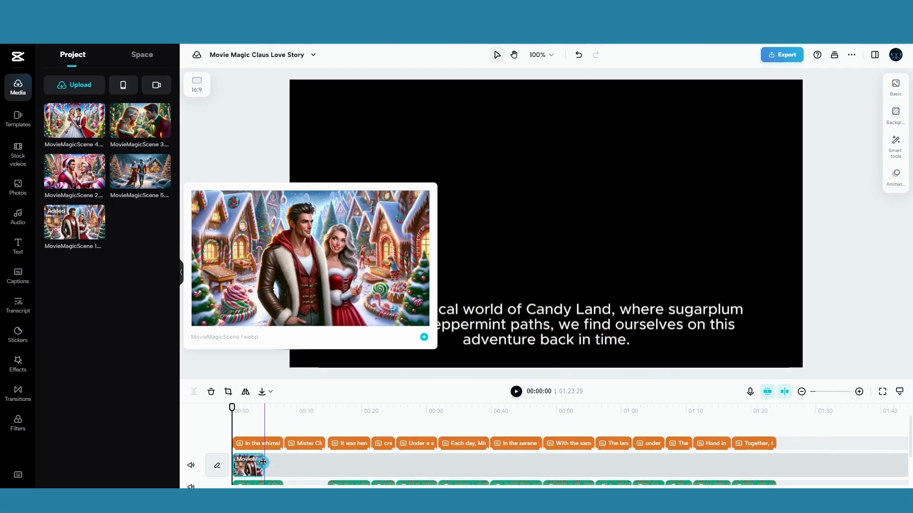
left_click_drag(263, 464, 398, 472)
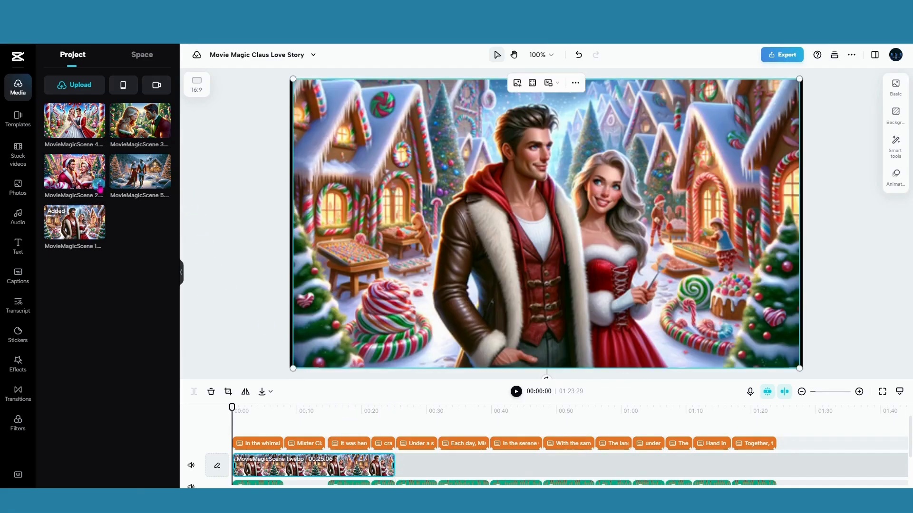
- Add the MovieMagicScene 2 image, place it after Scene 1 and extend it to the end of the "Each day" caption
mouse_move(99, 188)
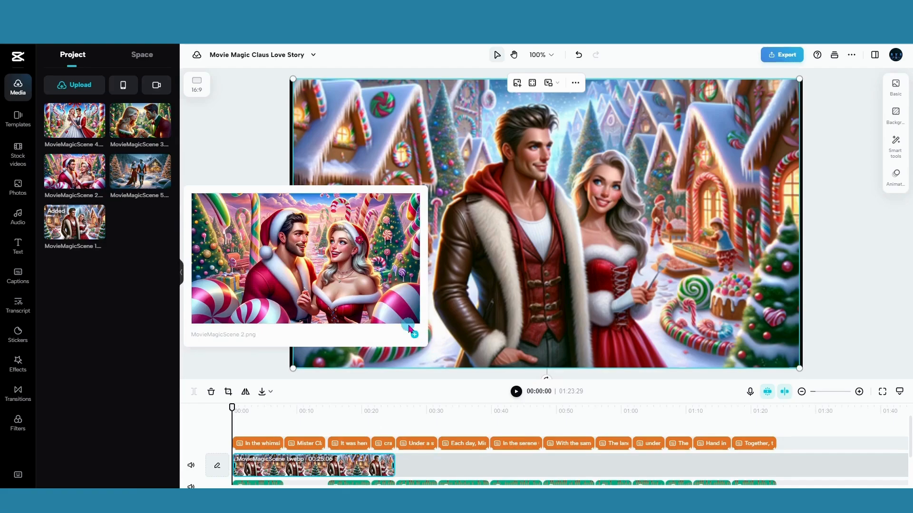
left_click(413, 334)
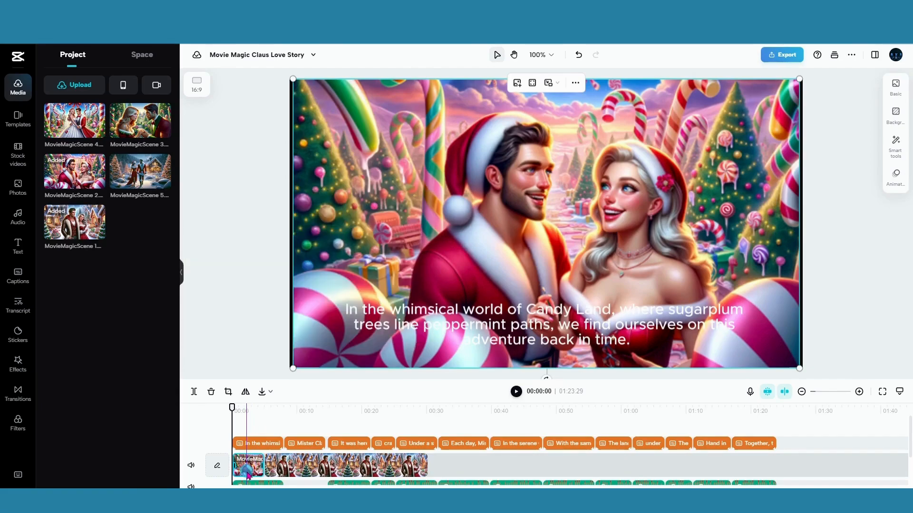
mouse_move(247, 473)
left_mouse_down()
mouse_move(264, 444)
mouse_move(365, 443)
mouse_move(426, 472)
mouse_move(488, 464)
left_mouse_up()
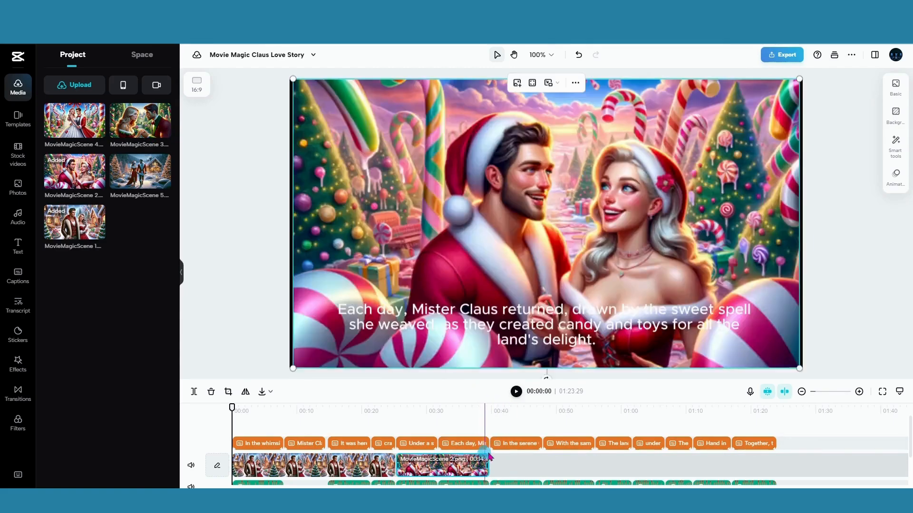
- Place the Scene 3, 4 and 5 images in order after Scene 2, each spanning its captions through the end of the narration
left_click(489, 452)
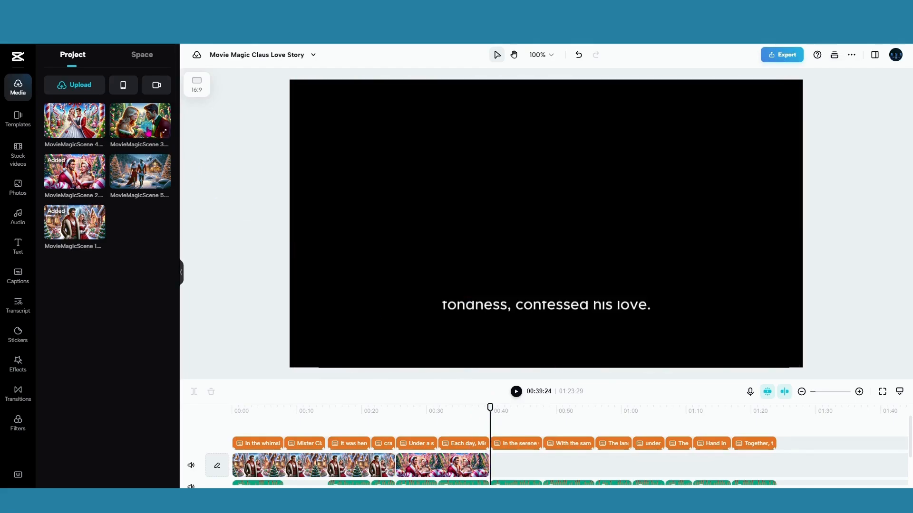
left_click_drag(151, 124, 519, 465)
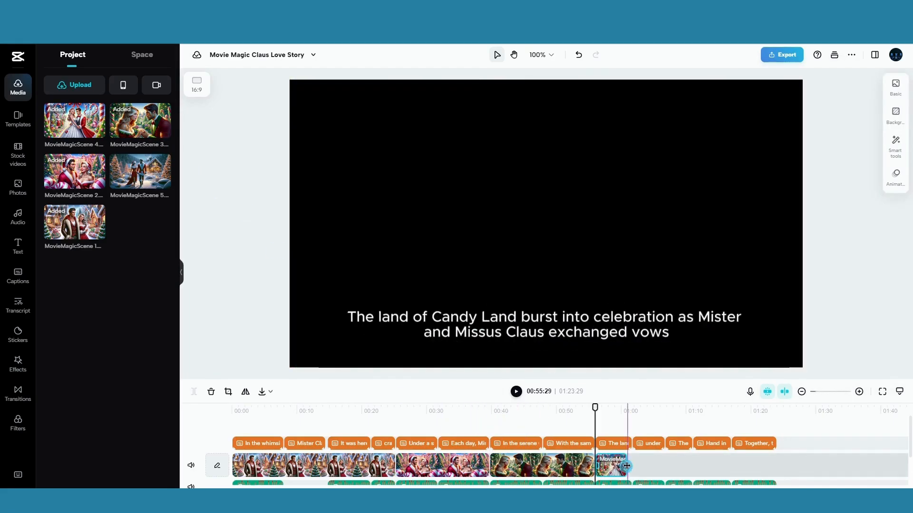
left_click_drag(627, 466, 693, 468)
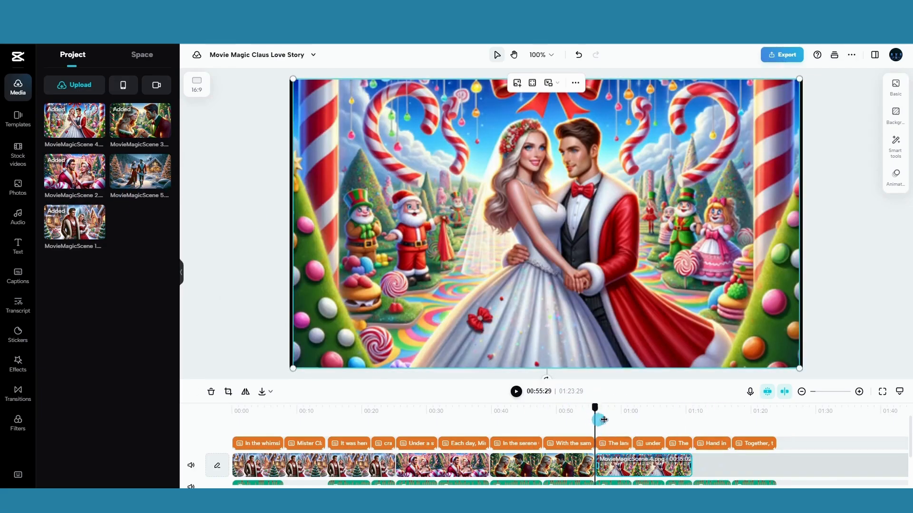
left_click_drag(600, 418, 692, 418)
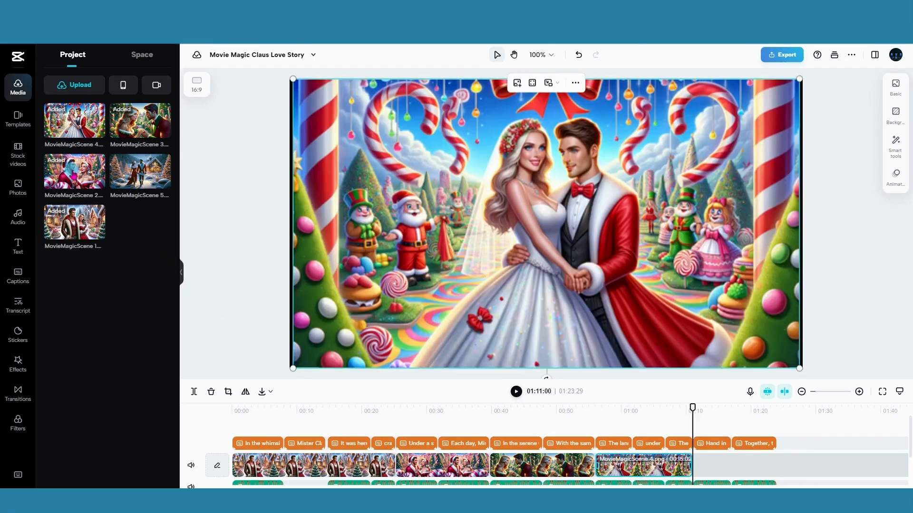
left_click_drag(140, 171, 775, 467)
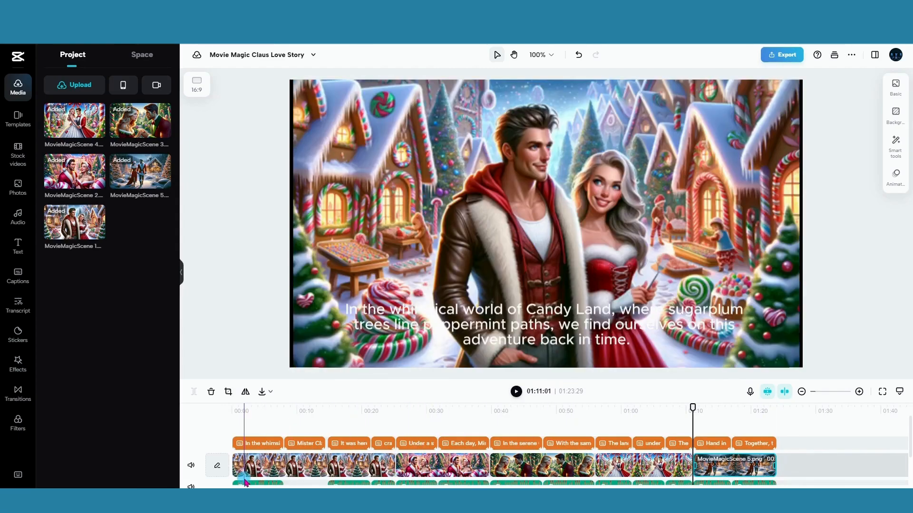
- Inspect the opening caption and briefly play the video from the start to check the caption over the Scene 1 image
left_click(252, 444)
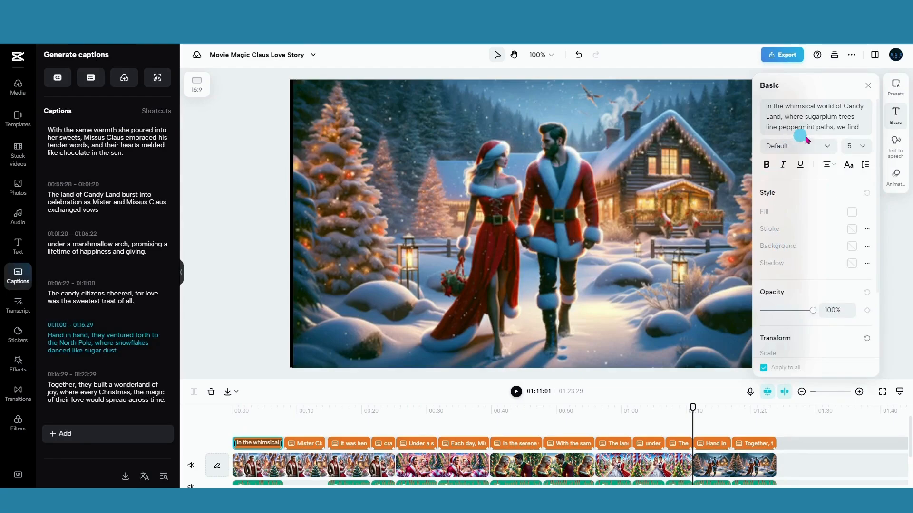
left_click(394, 336)
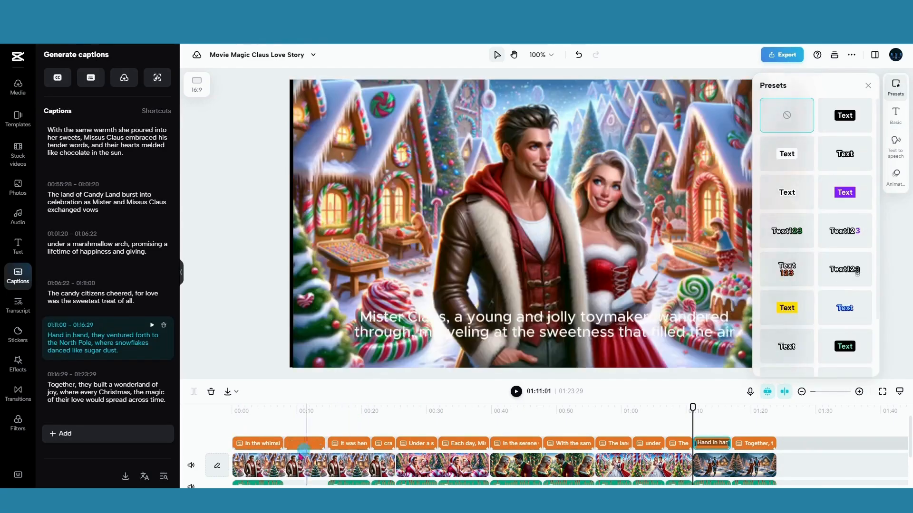
left_click(262, 444)
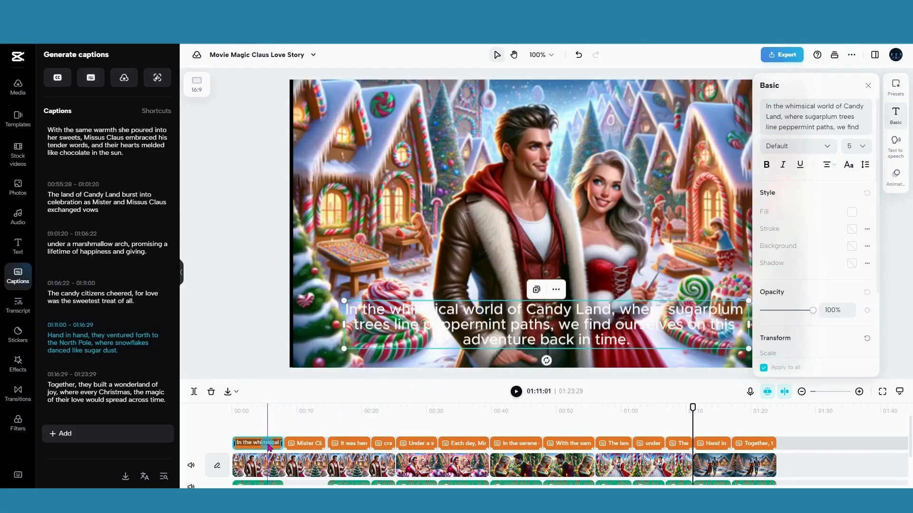
left_click(242, 446)
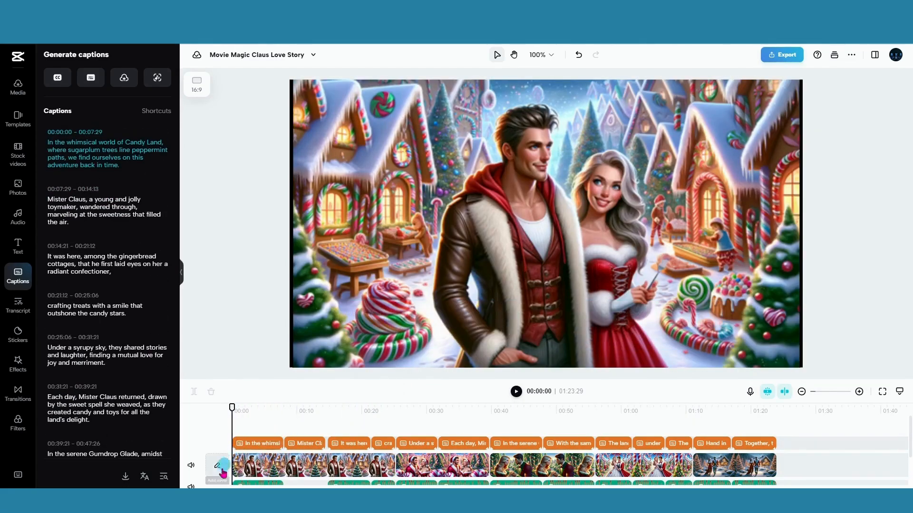
left_click(516, 392)
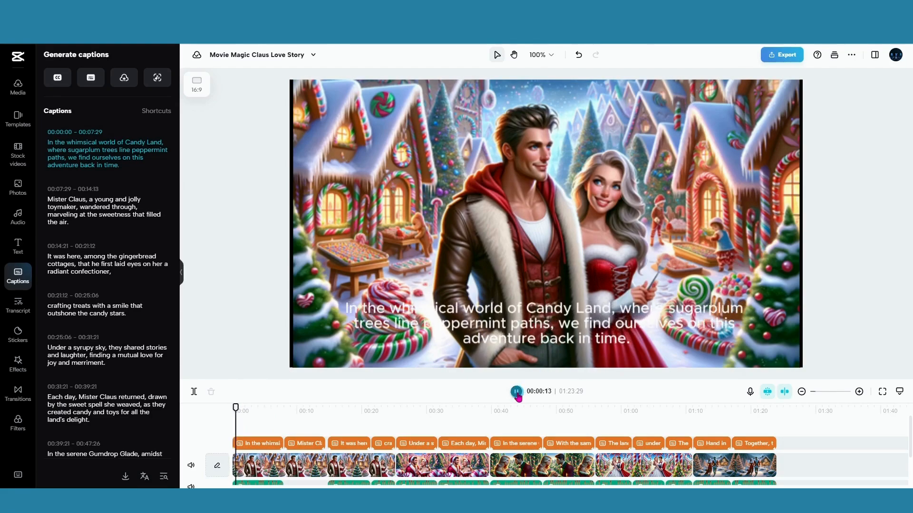
left_click(516, 392)
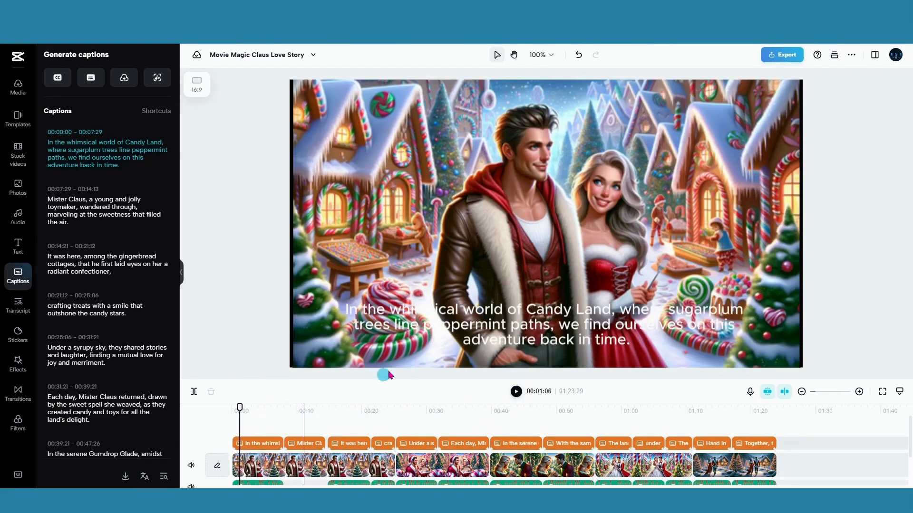
- Set the background colour of the captions to #c63631, applied to all
left_click(403, 323)
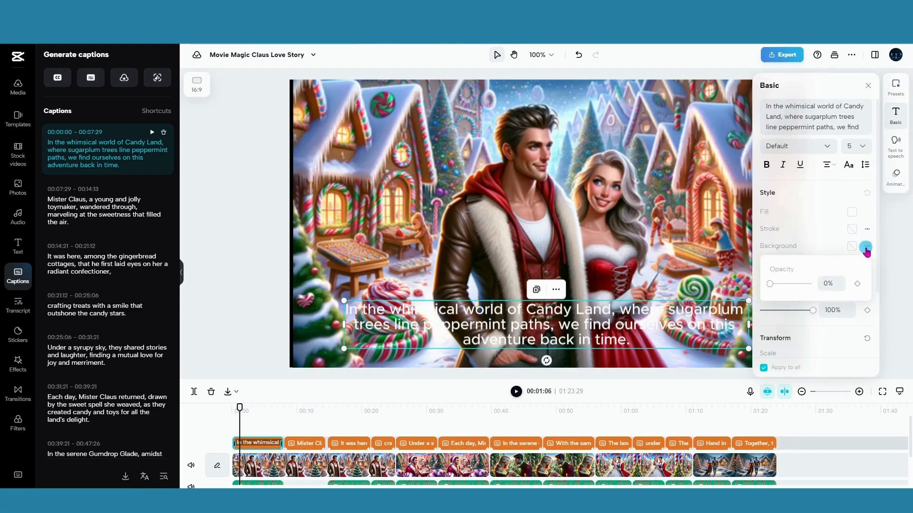
left_click(853, 247)
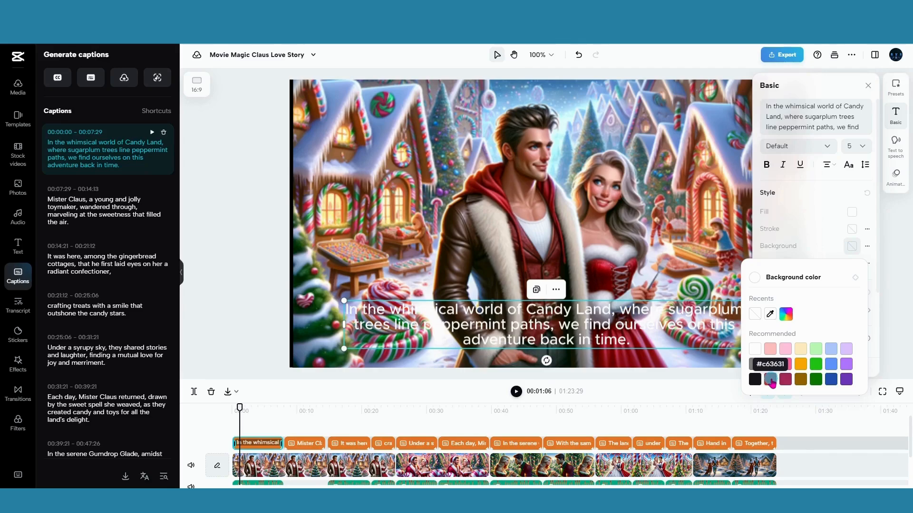
left_click(770, 381)
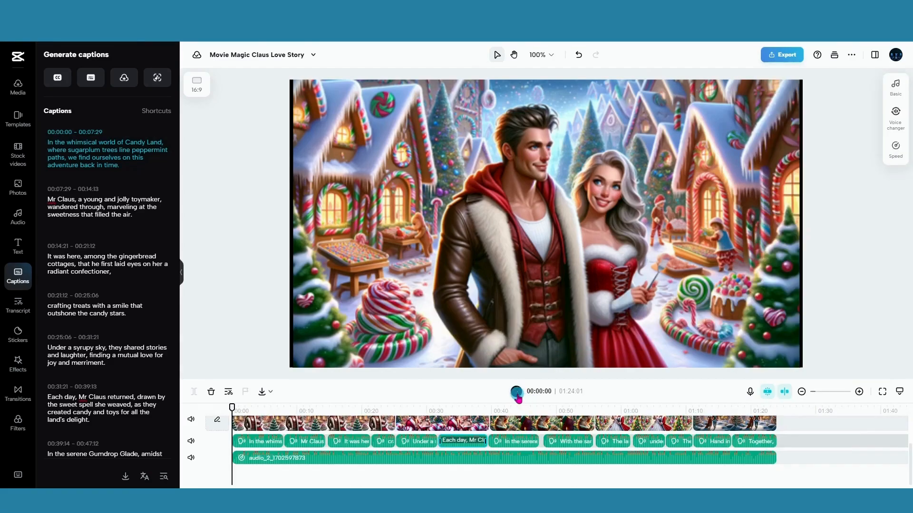
- Play the complete video from start to end to review the narration, images and music
left_click(517, 392)
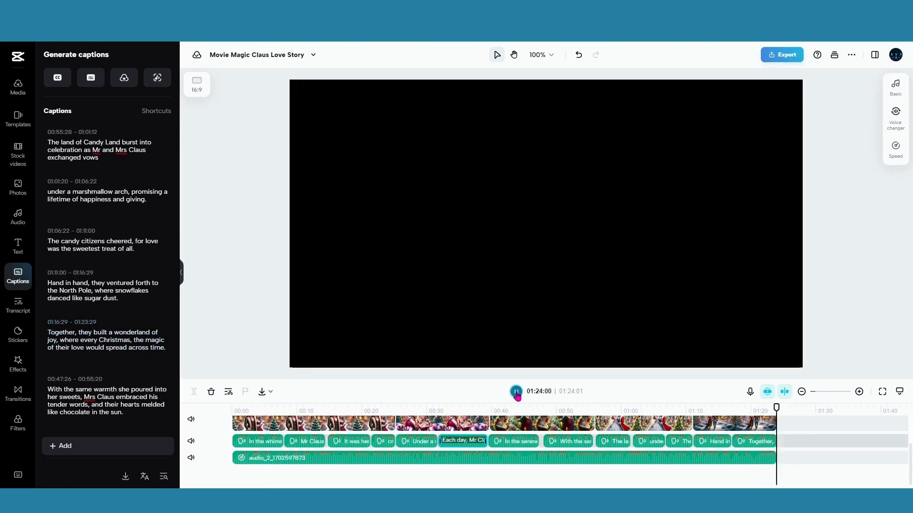
left_click(515, 391)
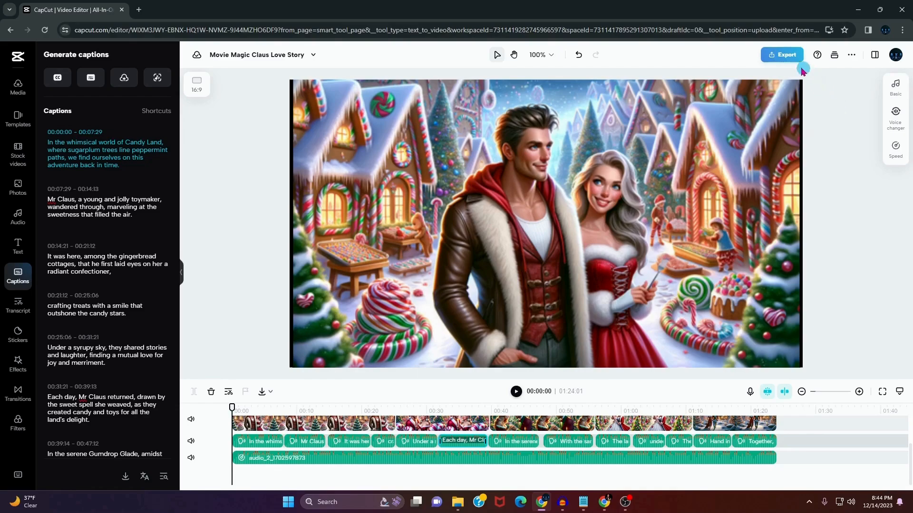
- Check the download settings and export the video as "Movie Magic Claus Love Story" at 1080p, high quality and 30fps
left_click(780, 56)
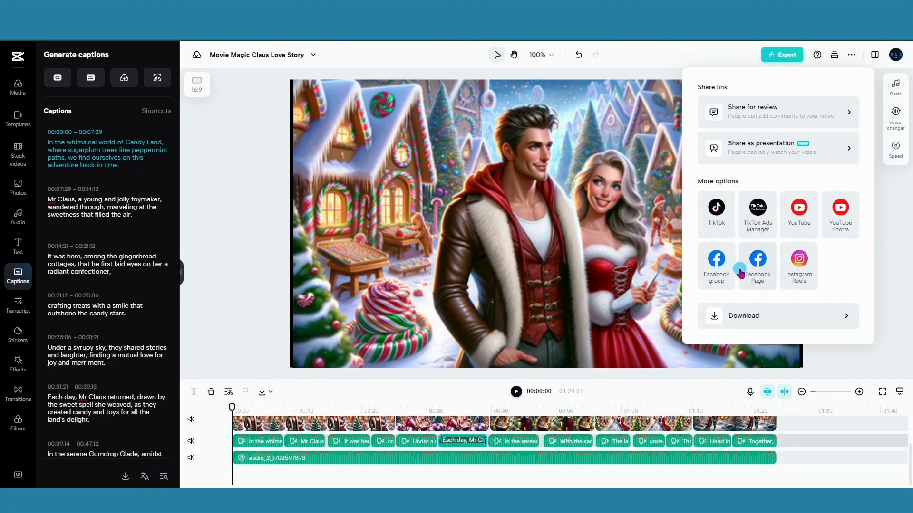
left_click(819, 322)
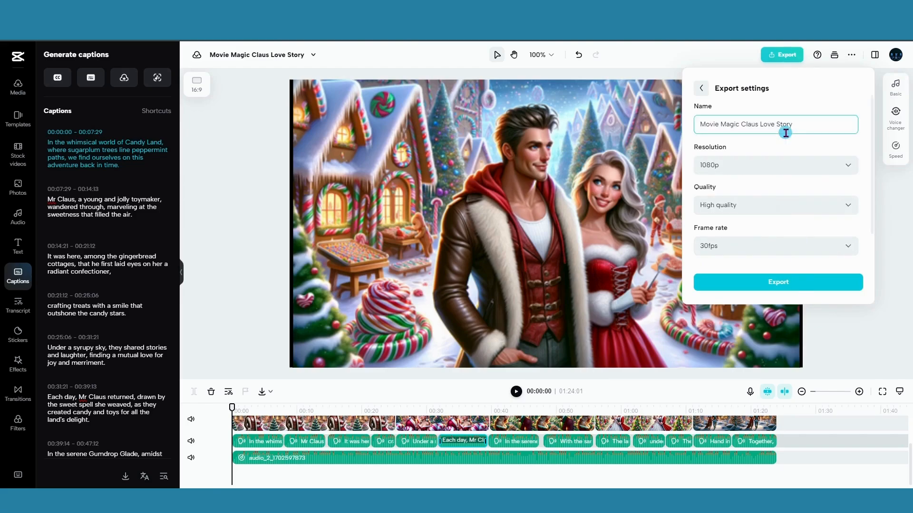
left_click(777, 172)
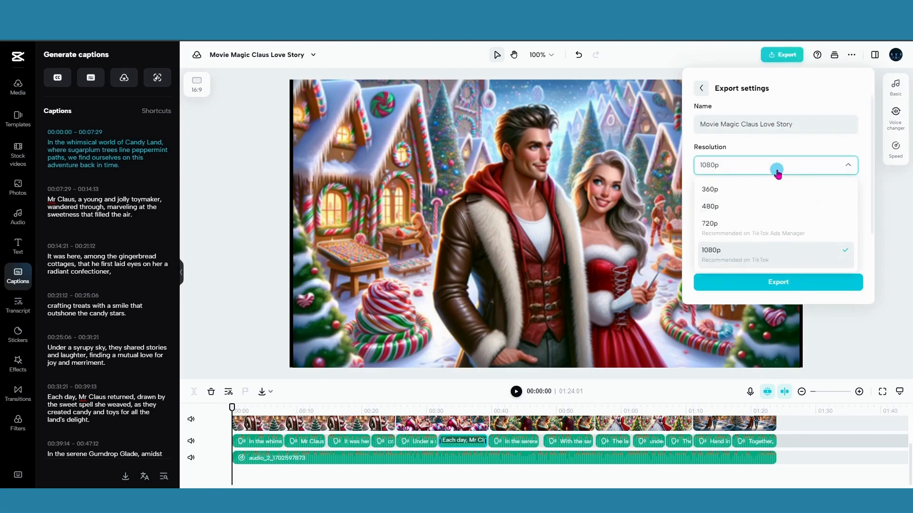
left_click(777, 172)
left_click(776, 206)
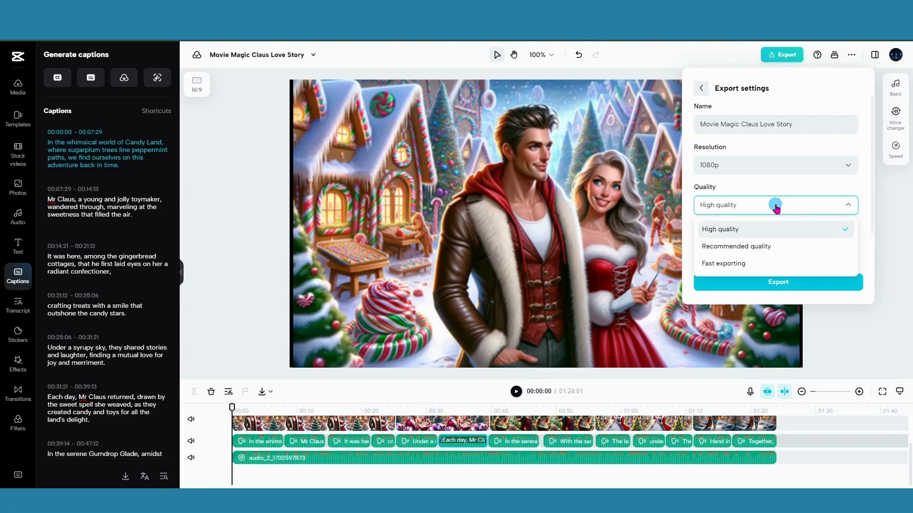
left_click(777, 208)
left_click(778, 255)
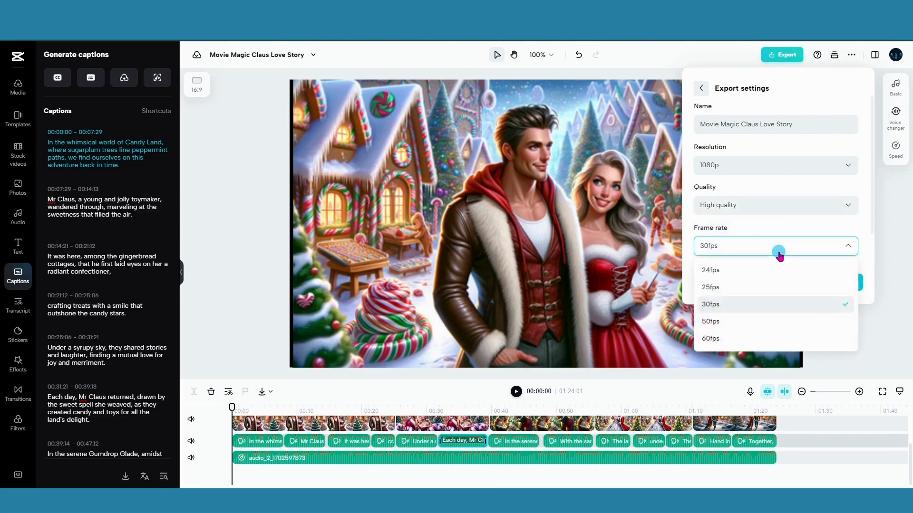
left_click(777, 253)
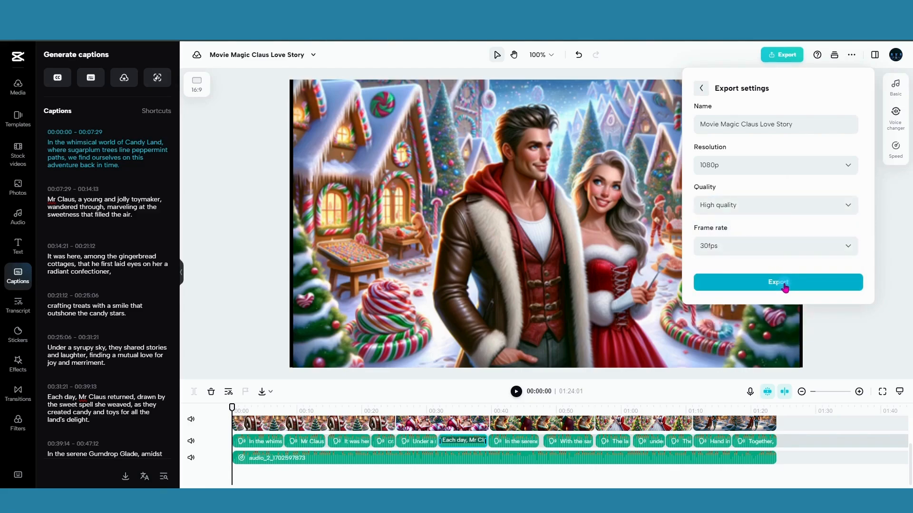
left_click(784, 285)
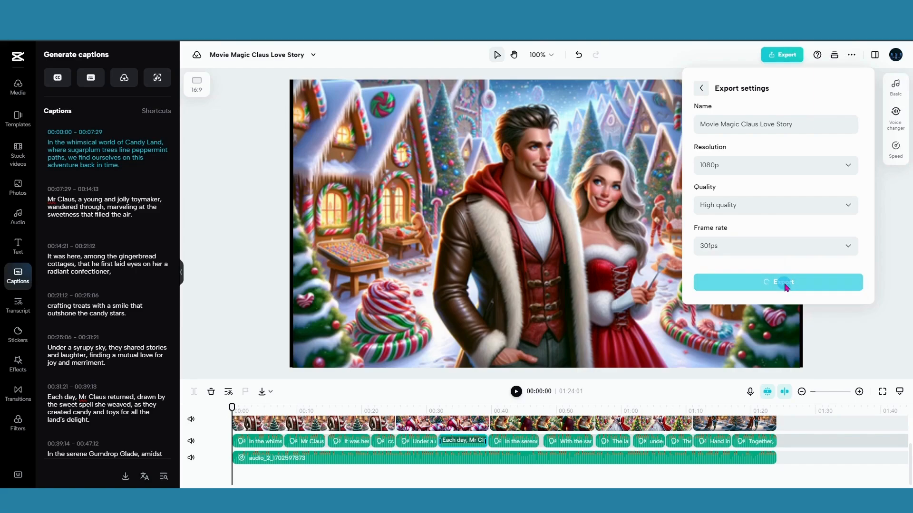